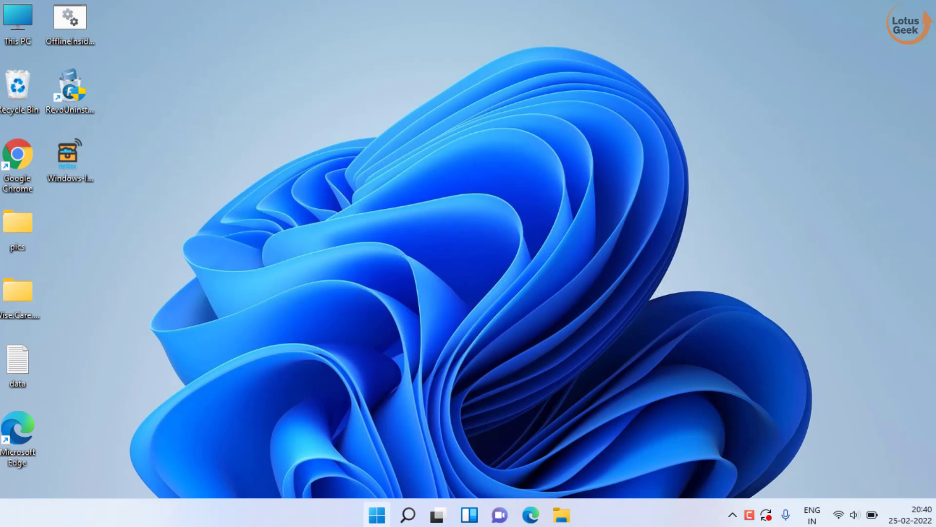
- Launch Run from the Start search and run services.msc to open the Services console
{"action": "left_click", "coordinate": [377, 514]}
{"action": "type", "text": "run"}
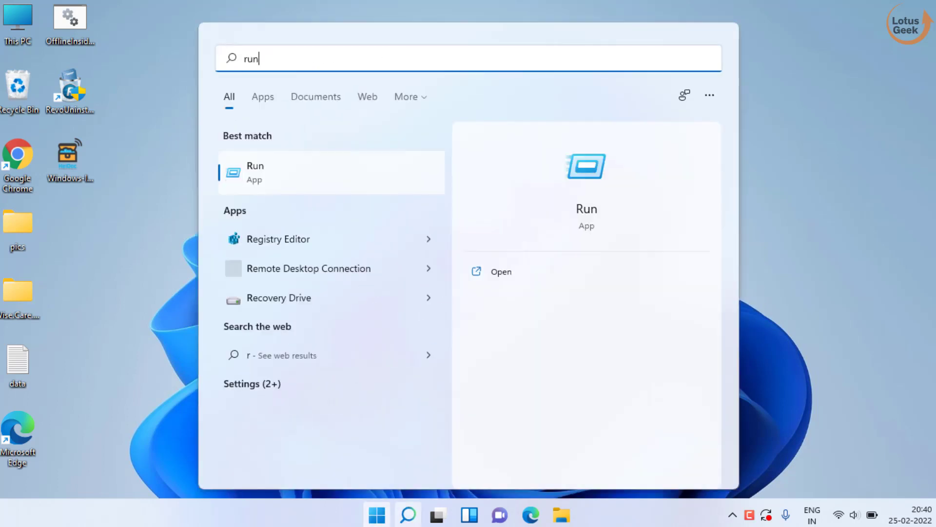
{"action": "key", "text": "Return"}
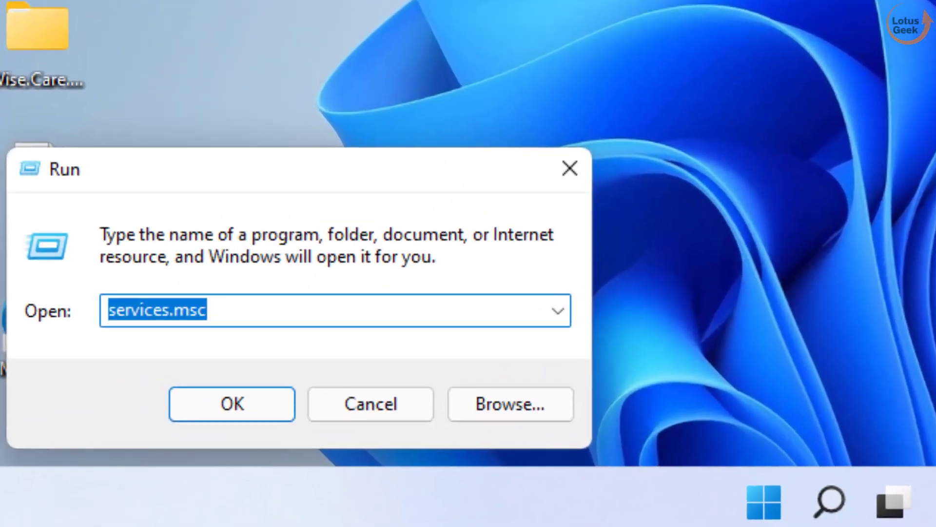
{"action": "type", "text": "services.msc"}
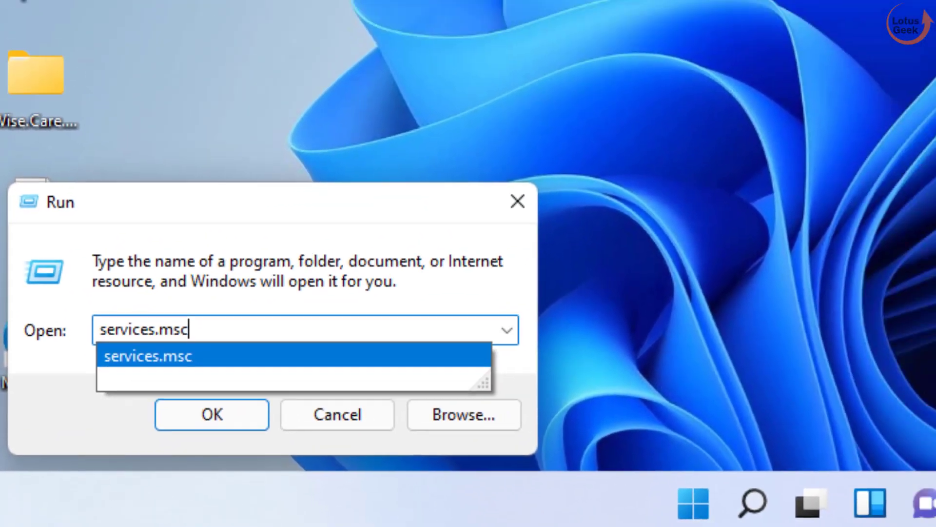
{"action": "key", "text": "Return"}
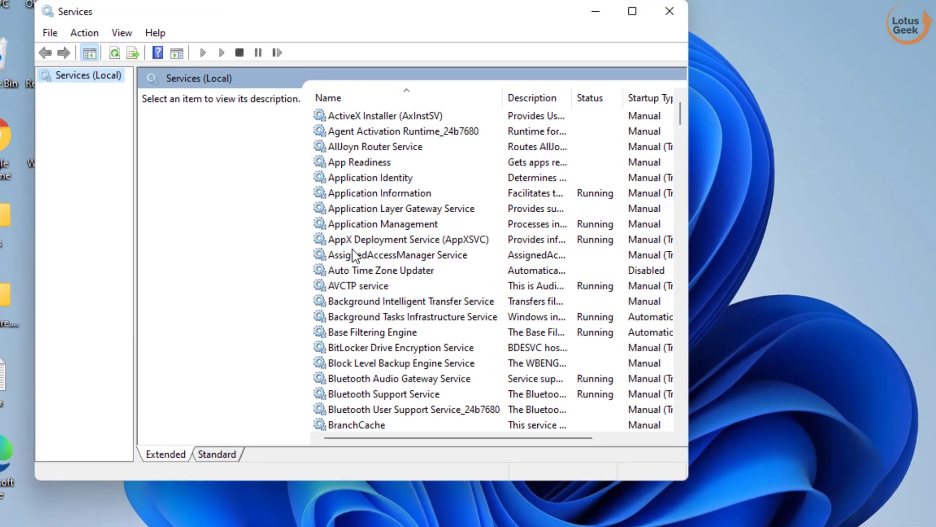
- Jump to the W entries in the services list and open Windows Biometric Service's properties
{"action": "left_click", "coordinate": [324, 231]}
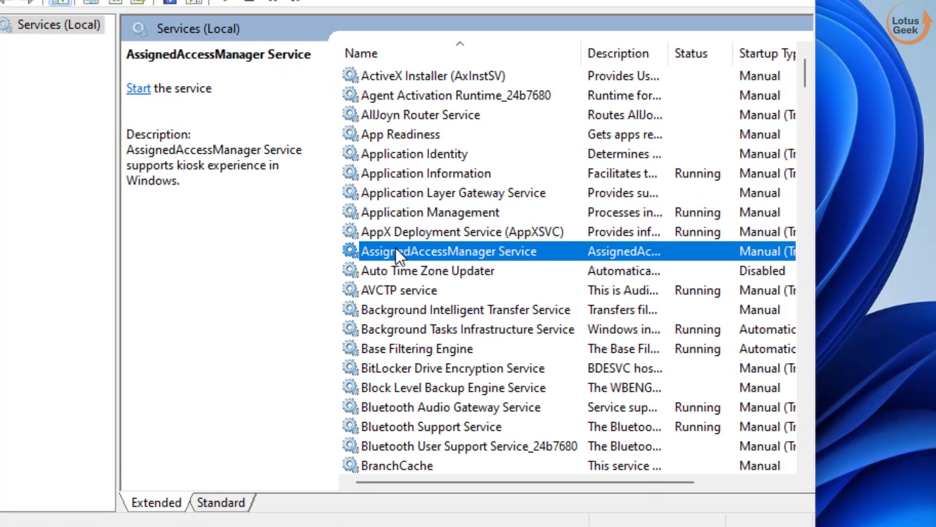
{"action": "key", "text": "w"}
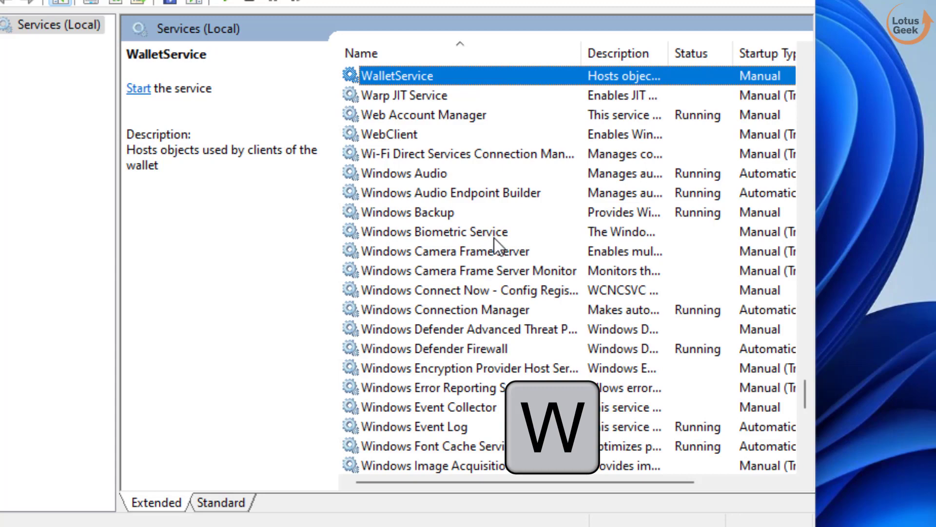
{"action": "left_click", "coordinate": [466, 231]}
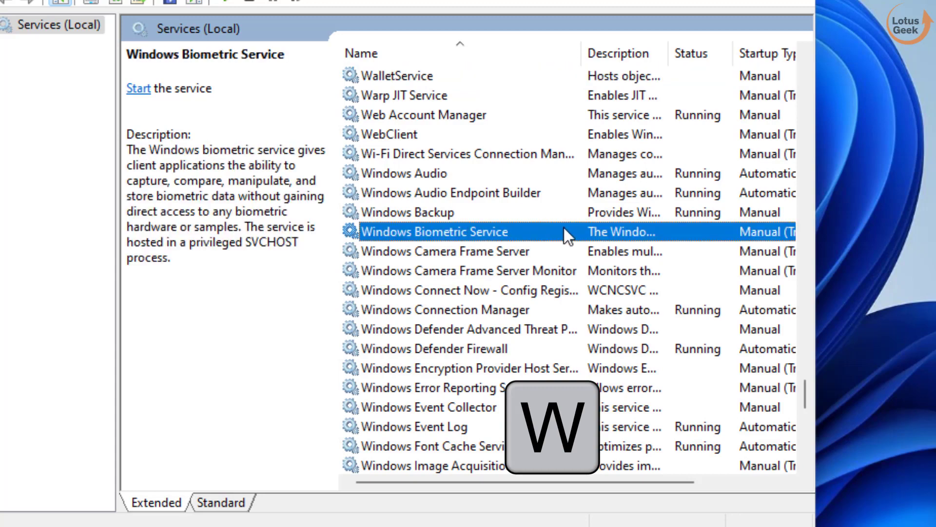
{"action": "double_click", "coordinate": [441, 239]}
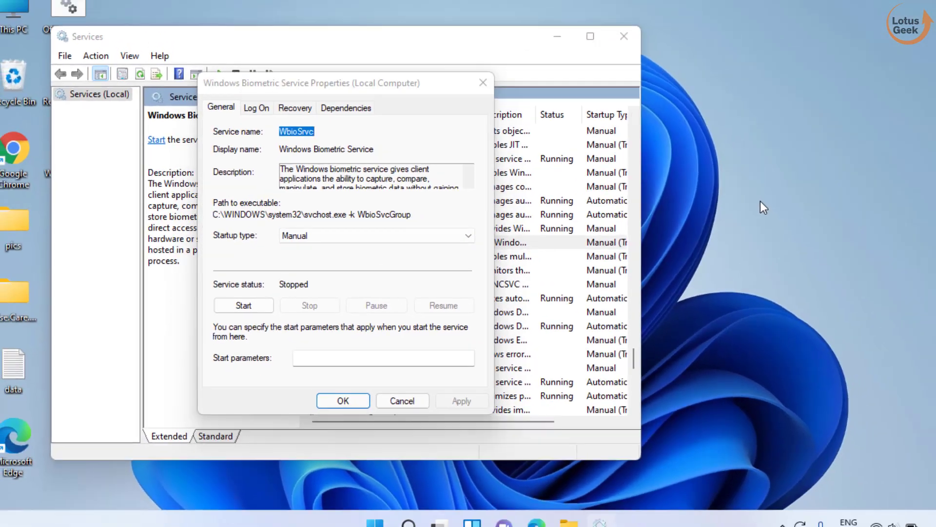
- Open File Explorer and browse through Local Disk (C:) and Windows into System32
{"action": "left_click", "coordinate": [918, 191]}
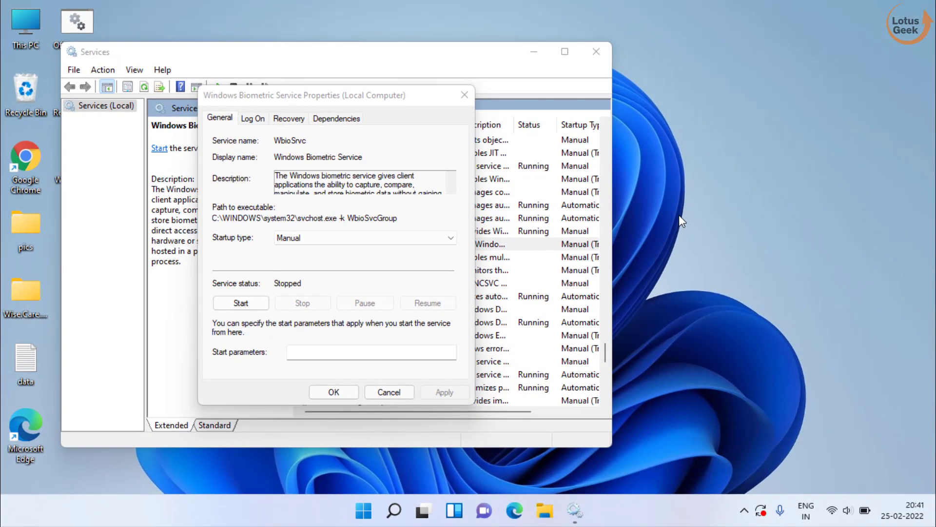
{"action": "key", "text": "super+e"}
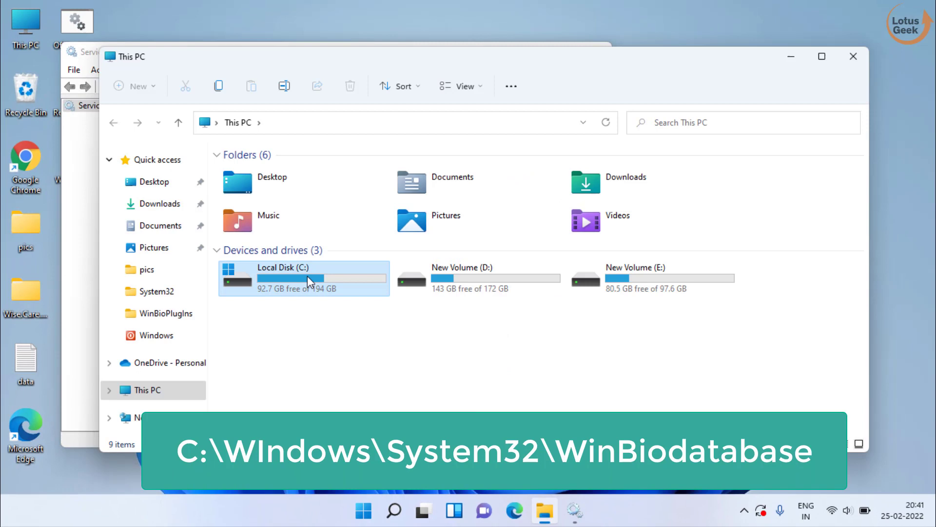
{"action": "double_click", "coordinate": [307, 276]}
{"action": "double_click", "coordinate": [255, 365]}
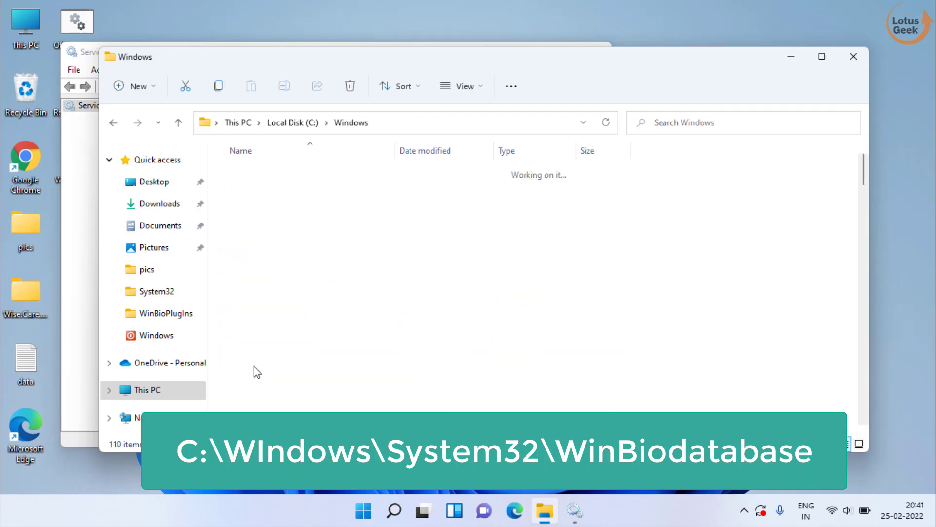
{"action": "key", "text": "s"}
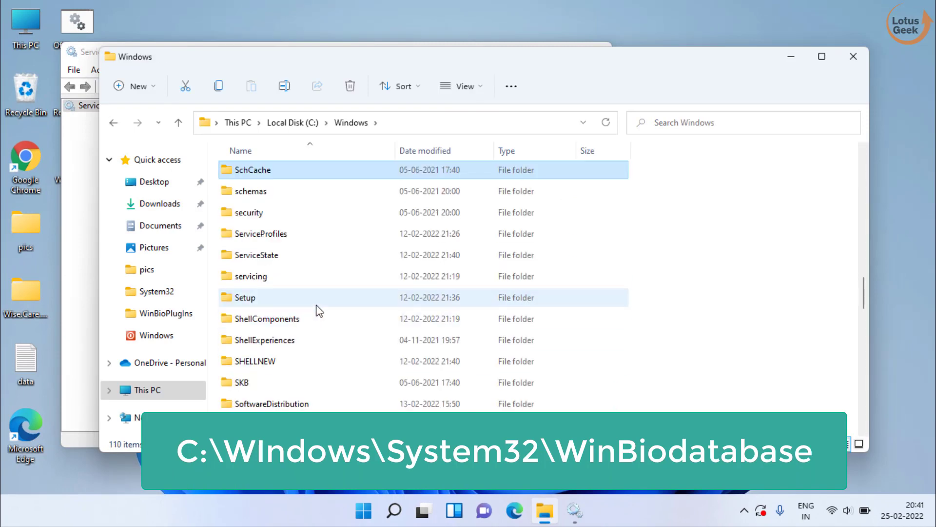
{"action": "scroll", "coordinate": [311, 312], "scroll_direction": "down", "scroll_amount": 2}
{"action": "left_click", "coordinate": [261, 361]}
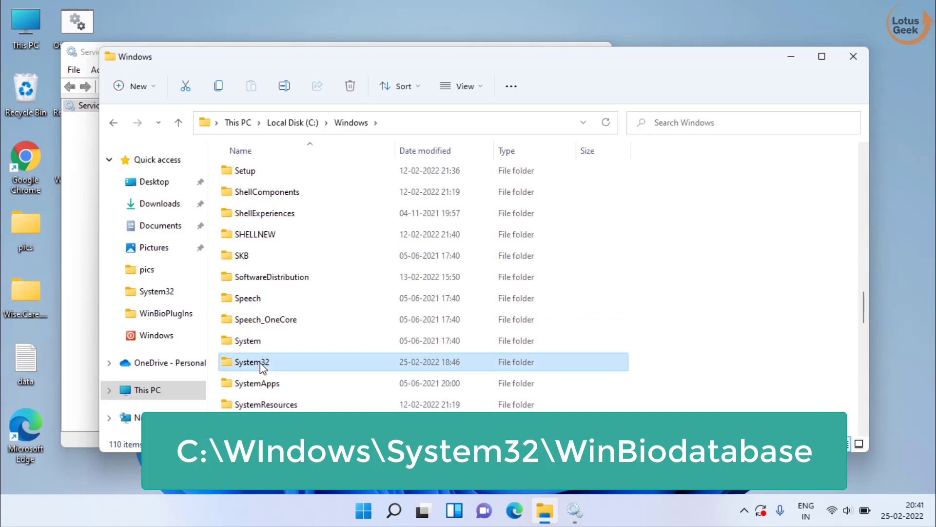
{"action": "double_click", "coordinate": [261, 364]}
- Open the WinBioDatabase folder and delete its .DAT file
{"action": "left_click", "coordinate": [250, 342]}
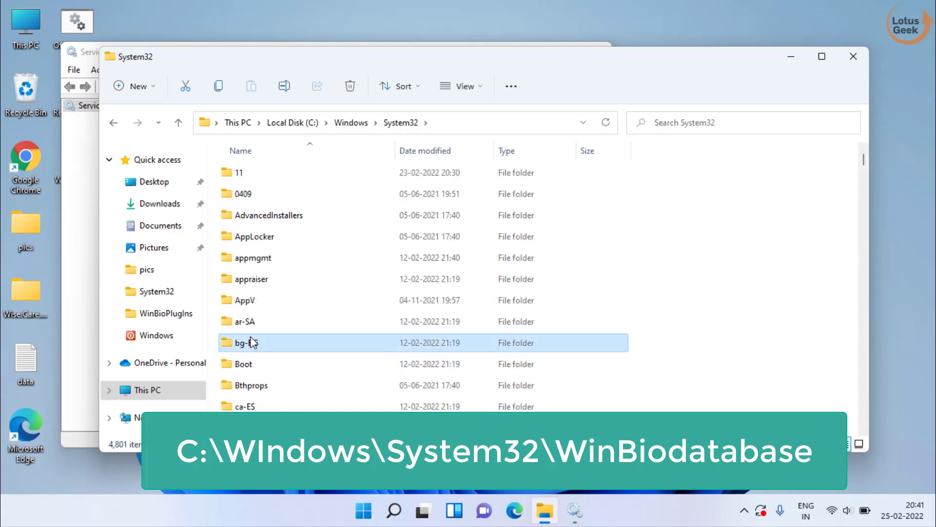
{"action": "type", "text": "winbio"}
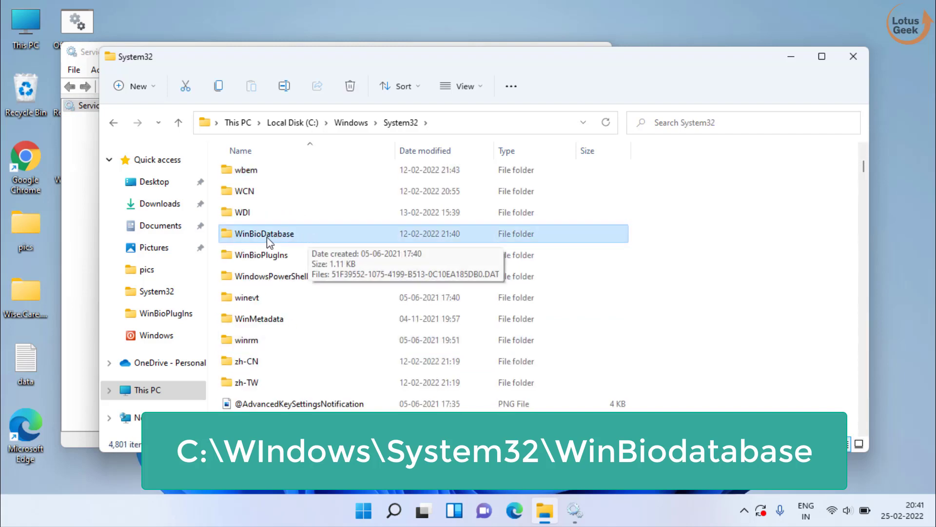
{"action": "double_click", "coordinate": [273, 235]}
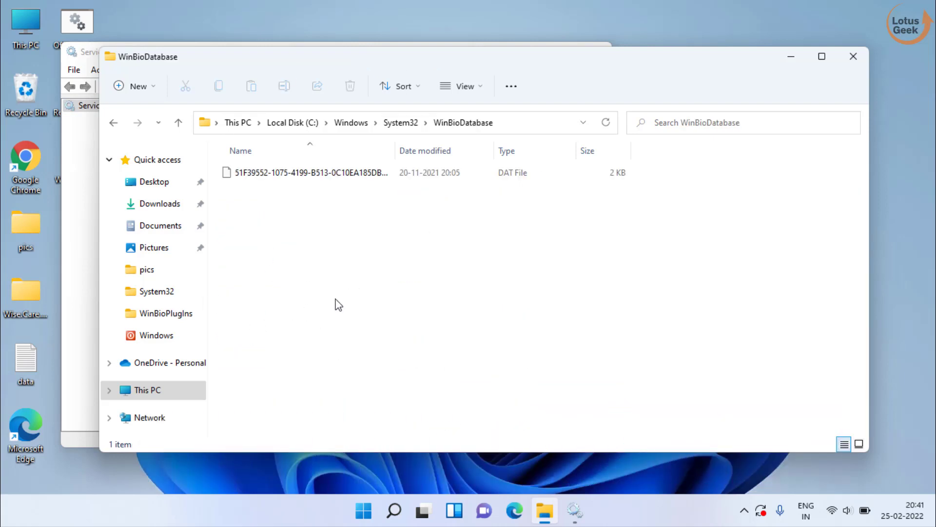
{"action": "right_click", "coordinate": [318, 174]}
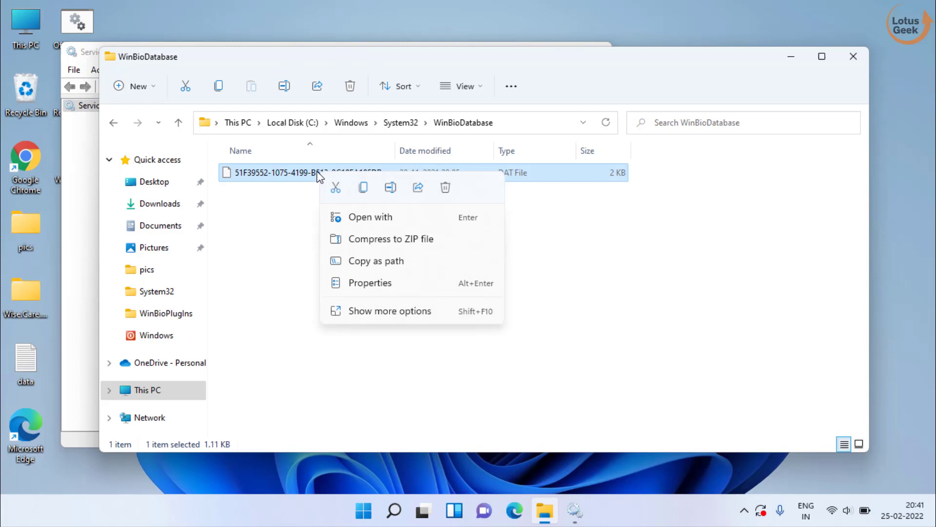
{"action": "left_click", "coordinate": [445, 188]}
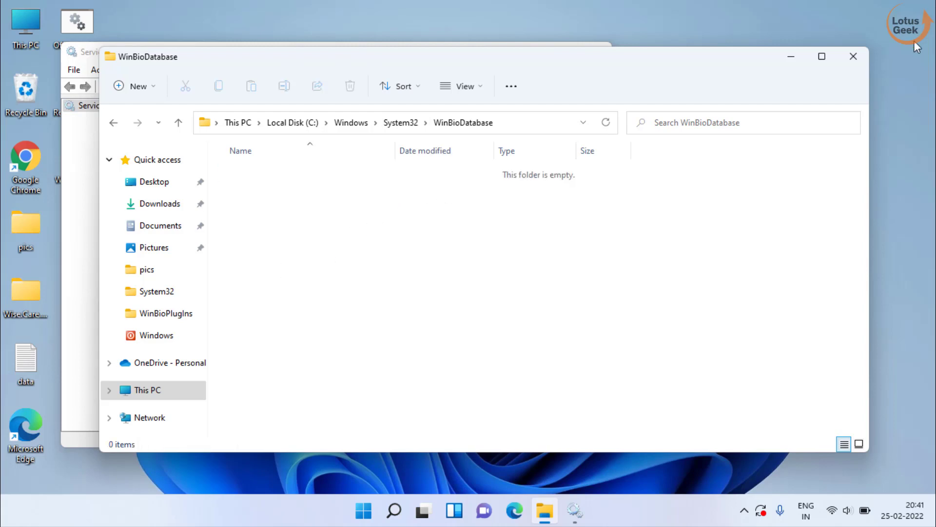
- Start the Windows Biometric Service, set its startup type to Automatic, and apply the change
{"action": "left_click", "coordinate": [853, 56]}
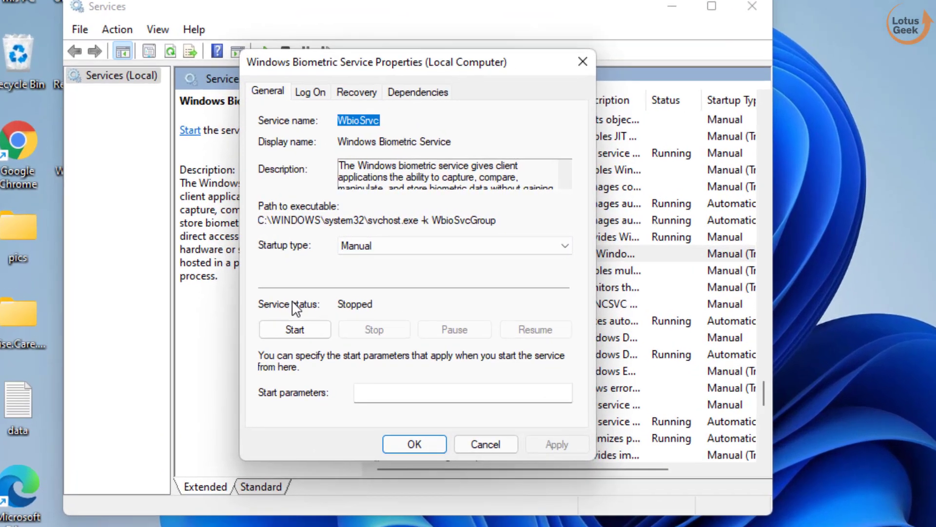
{"action": "left_click", "coordinate": [241, 304]}
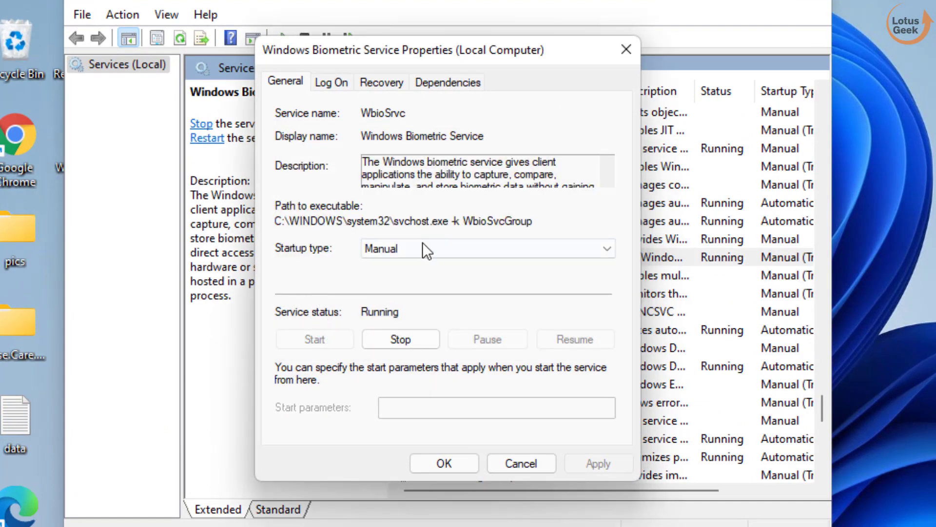
{"action": "left_click", "coordinate": [422, 250]}
{"action": "left_click", "coordinate": [383, 274]}
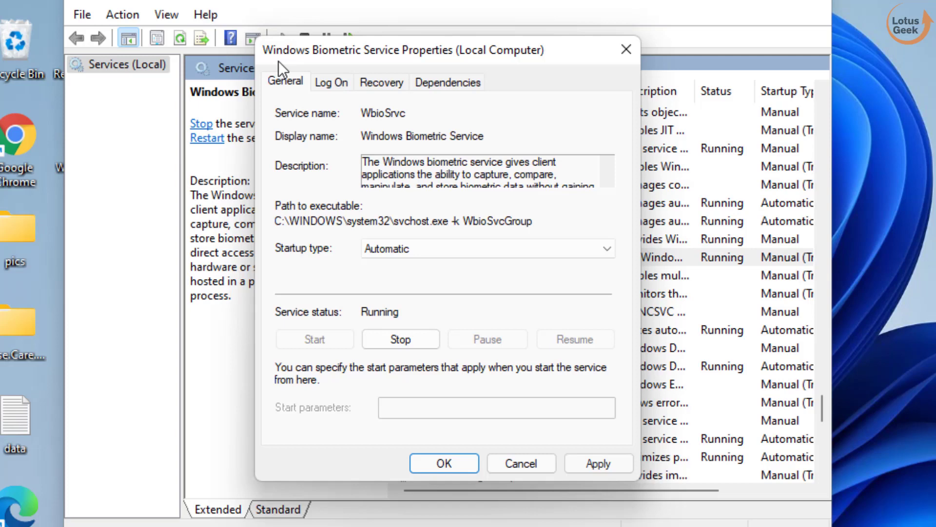
{"action": "left_click", "coordinate": [330, 83]}
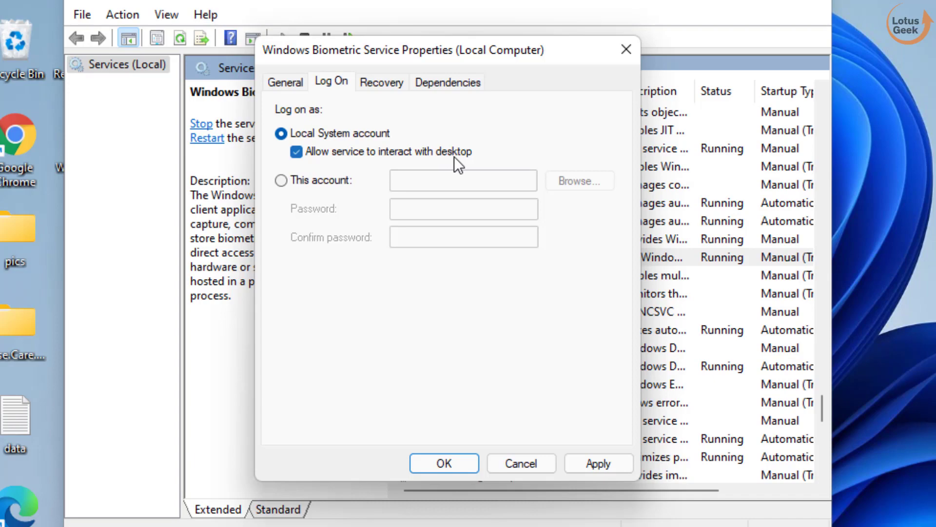
{"action": "left_click", "coordinate": [585, 470]}
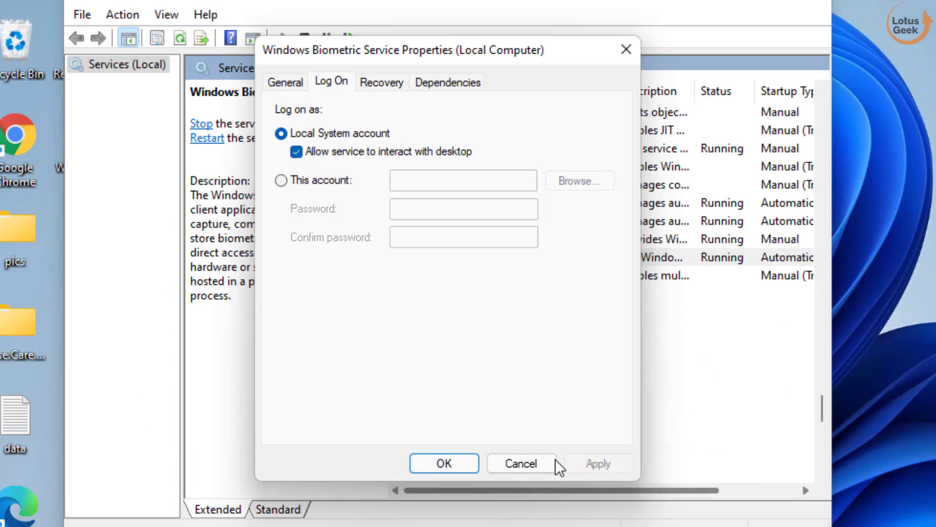
{"action": "left_click", "coordinate": [445, 463]}
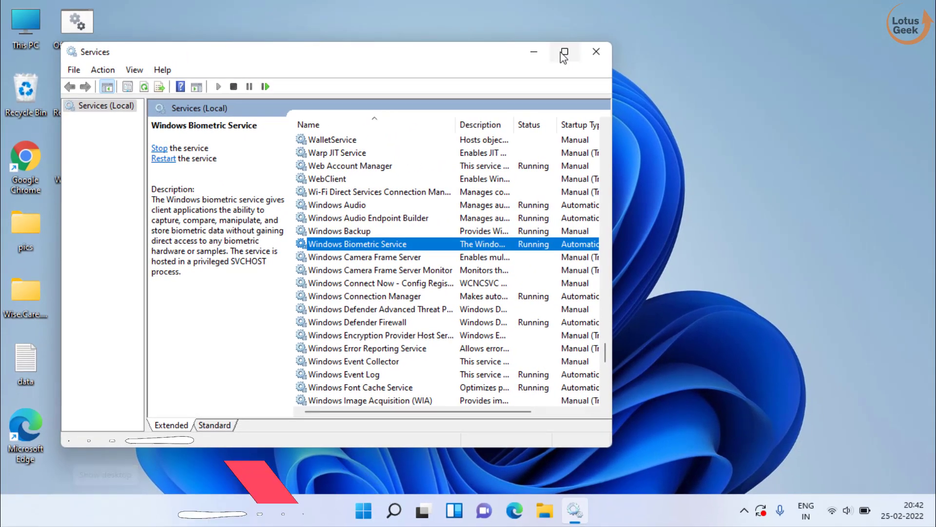
- Close Services and launch Device Manager from the Start button's quick menu
{"action": "left_click", "coordinate": [585, 57]}
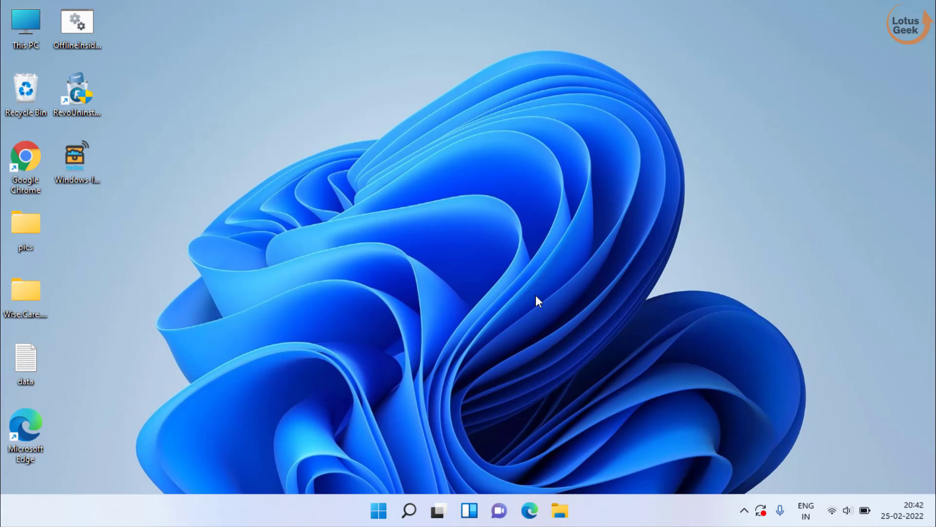
{"action": "right_click", "coordinate": [378, 512]}
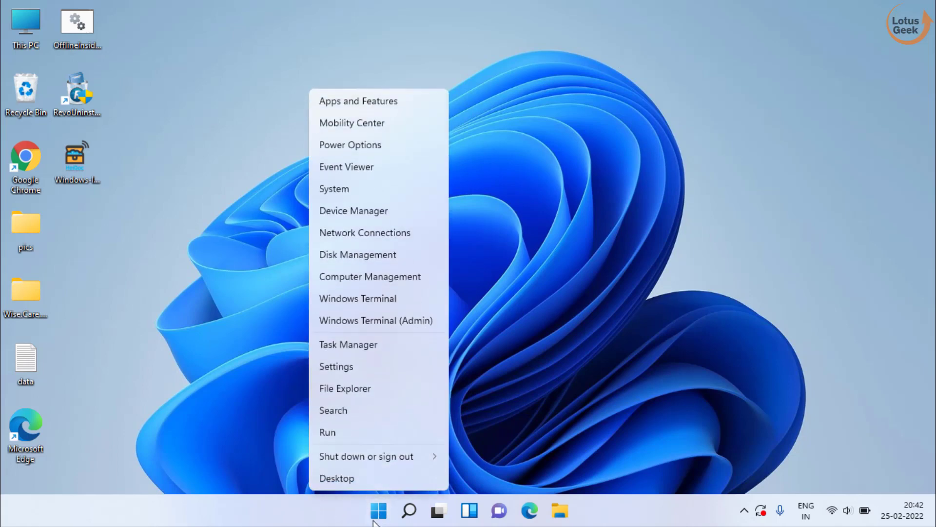
{"action": "left_click", "coordinate": [362, 213]}
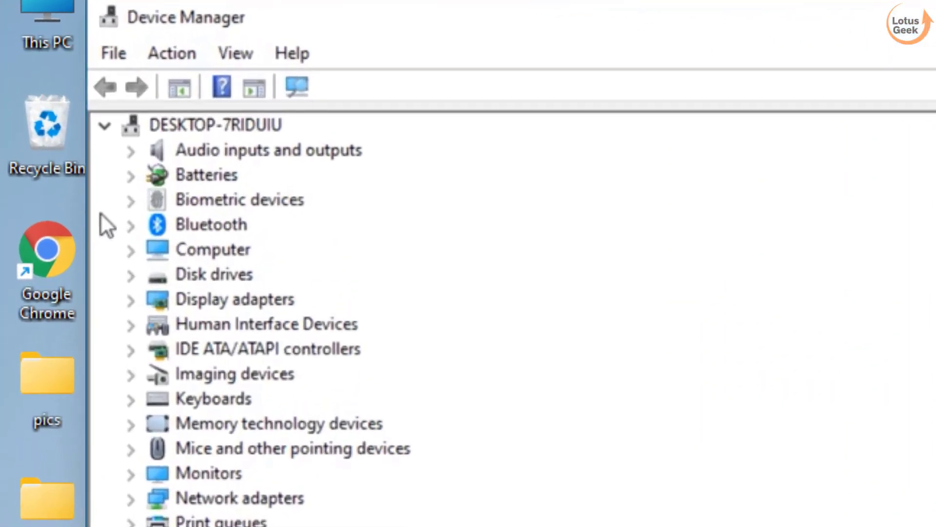
- Expand Biometric devices and turn on View > Show hidden devices
{"action": "left_click", "coordinate": [227, 203]}
{"action": "left_click", "coordinate": [131, 199]}
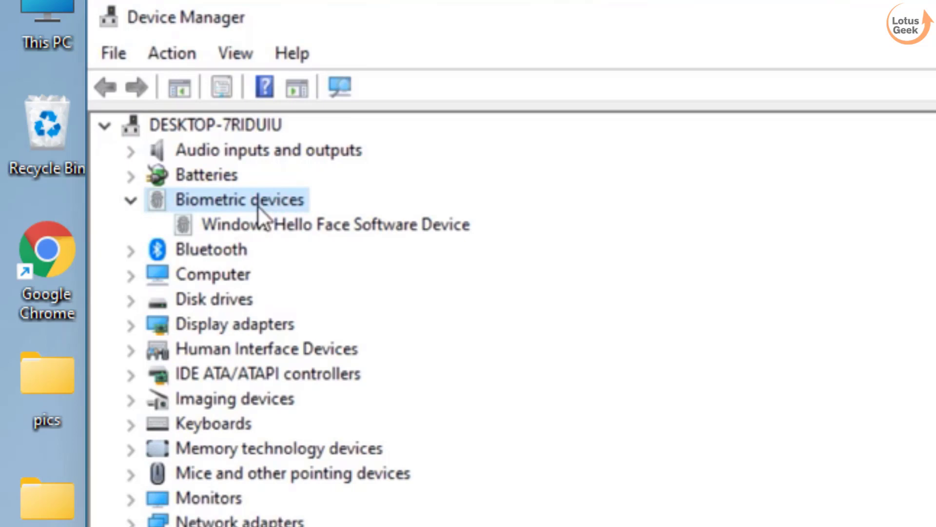
{"action": "left_click", "coordinate": [257, 55]}
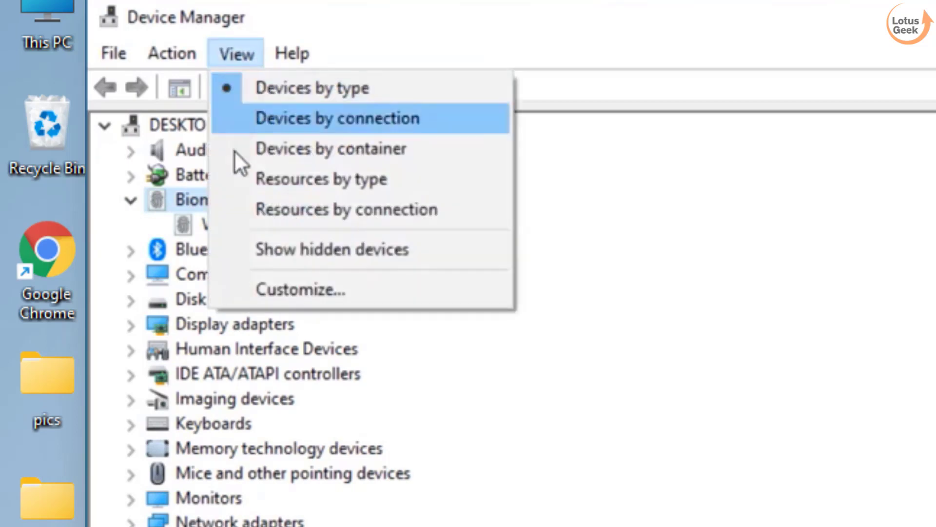
{"action": "left_click", "coordinate": [335, 252]}
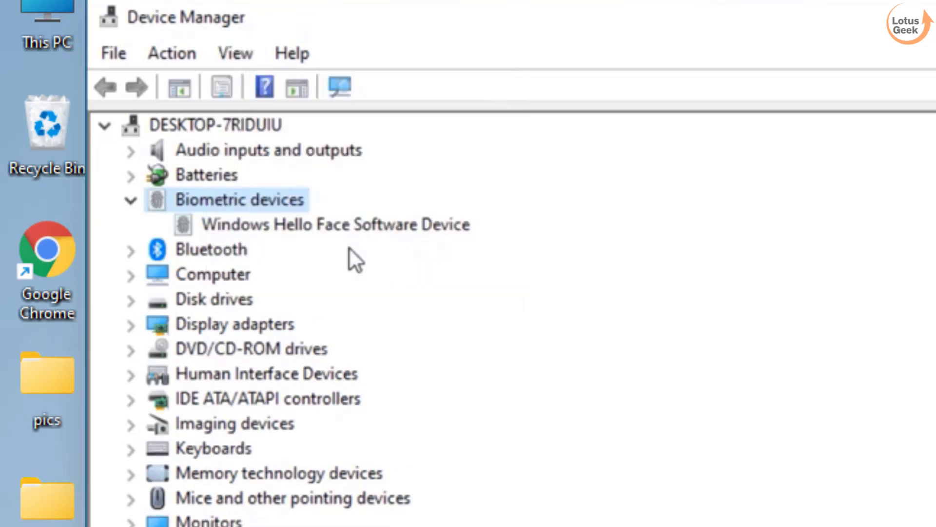
- Uninstall the Windows Hello Face Software Device, ticking 'Delete the driver software for this device'
{"action": "right_click", "coordinate": [304, 225]}
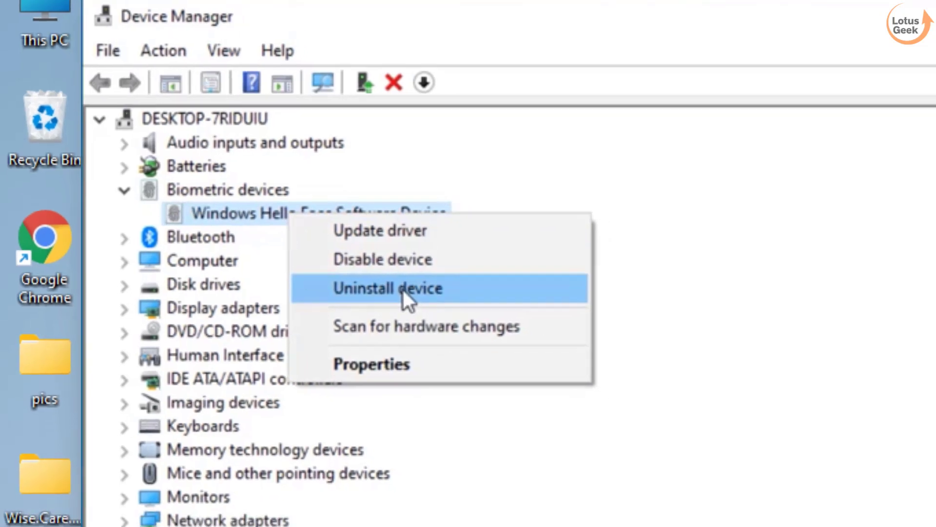
{"action": "left_click", "coordinate": [423, 303]}
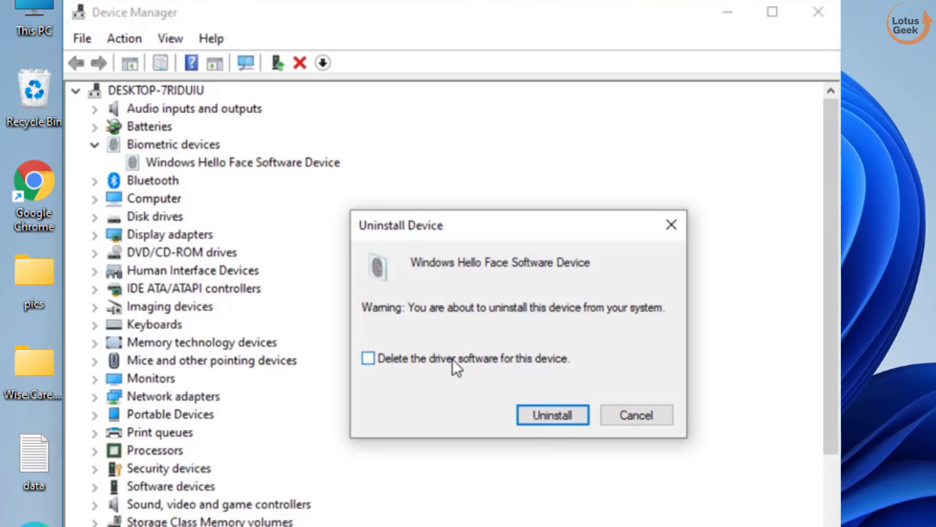
{"action": "left_click", "coordinate": [452, 359]}
{"action": "left_click", "coordinate": [537, 414]}
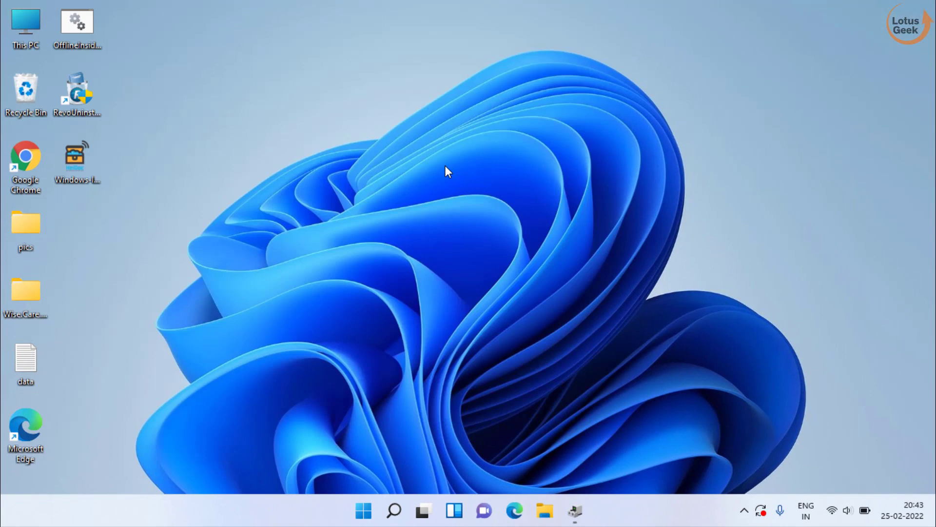
- In a maximized File Explorer, browse C: > Windows > System32 > WinBioPlugIns
{"action": "key", "text": "super+e"}
{"action": "key", "text": "super+Up"}
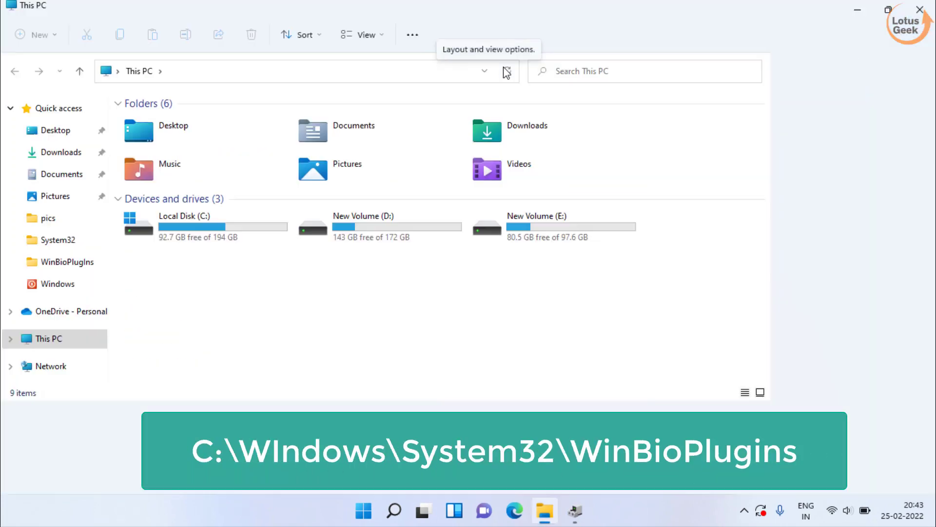
{"action": "double_click", "coordinate": [189, 224]}
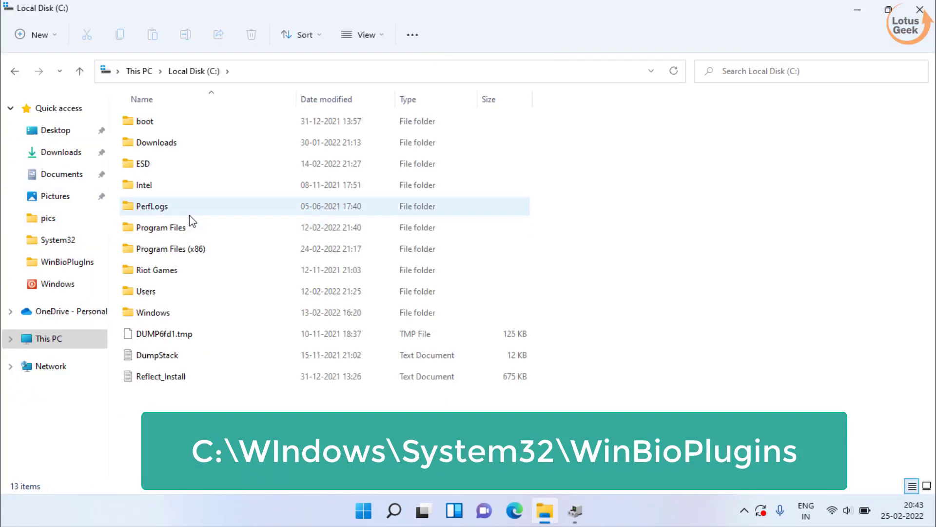
{"action": "double_click", "coordinate": [153, 313]}
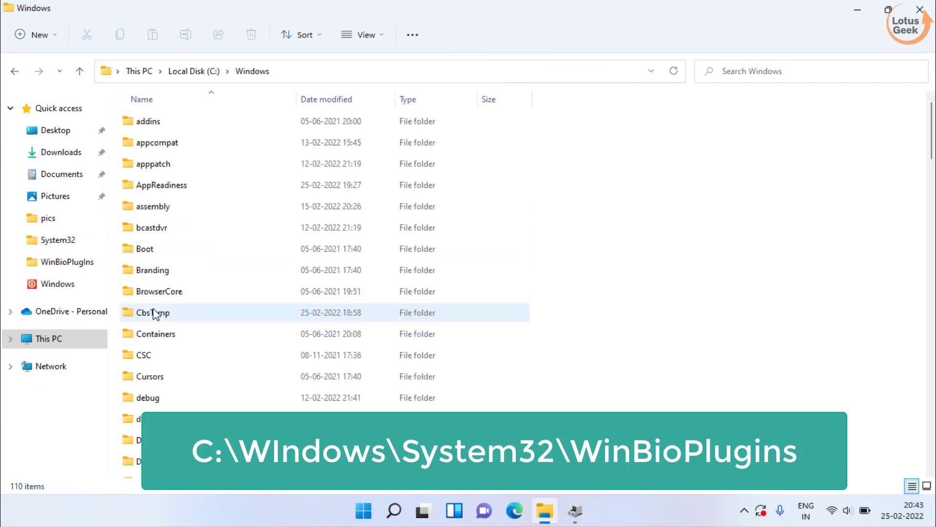
{"action": "key", "text": "s"}
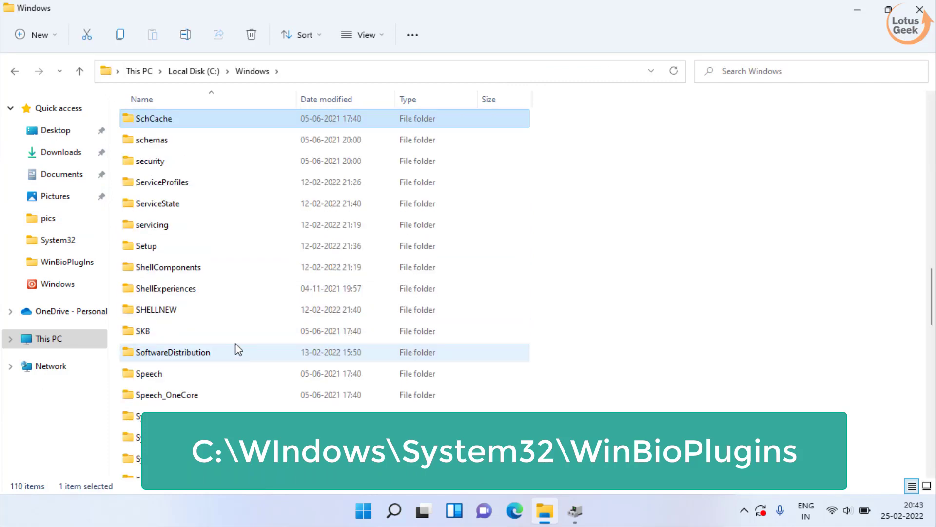
{"action": "double_click", "coordinate": [161, 437]}
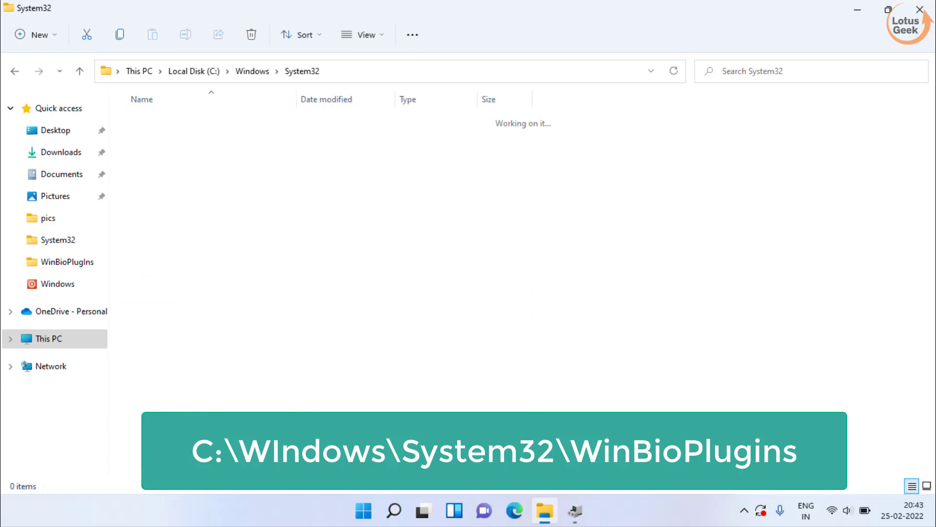
{"action": "left_click", "coordinate": [477, 360]}
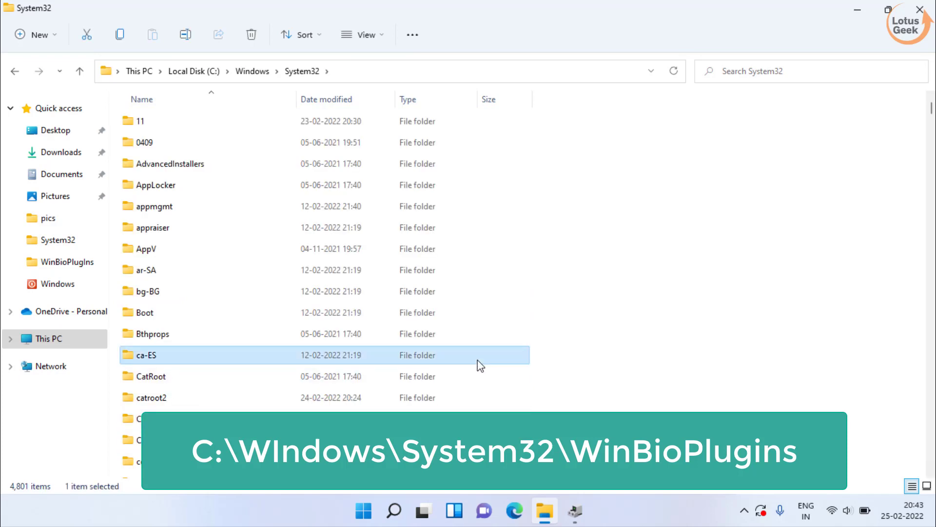
{"action": "key", "text": "w"}
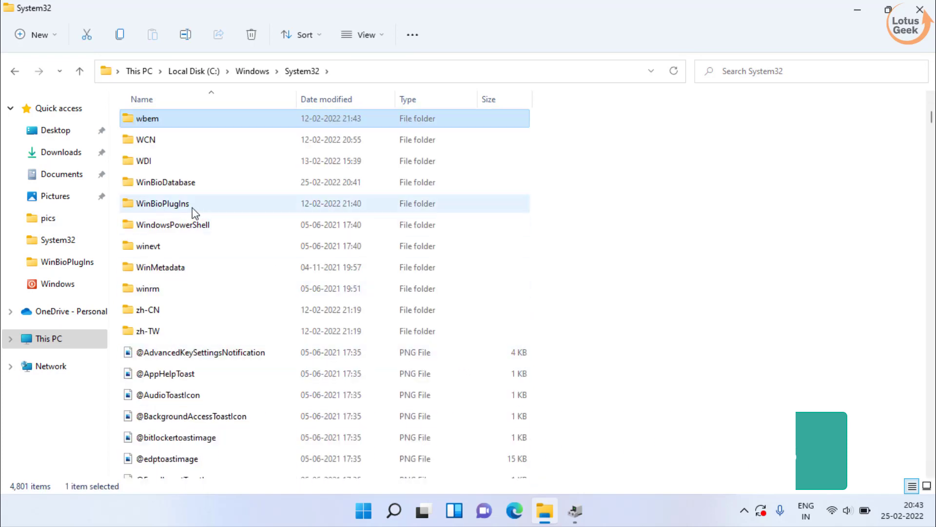
{"action": "left_click", "coordinate": [175, 209]}
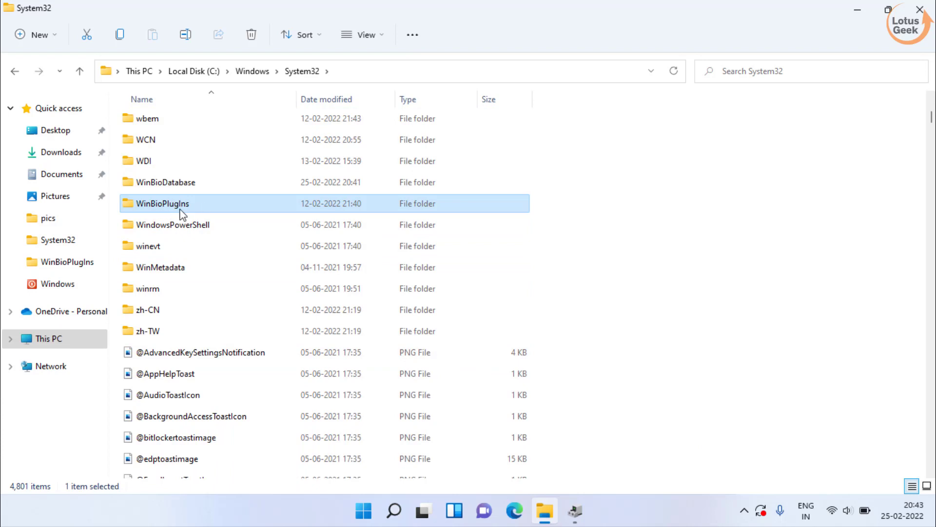
{"action": "double_click", "coordinate": [182, 213]}
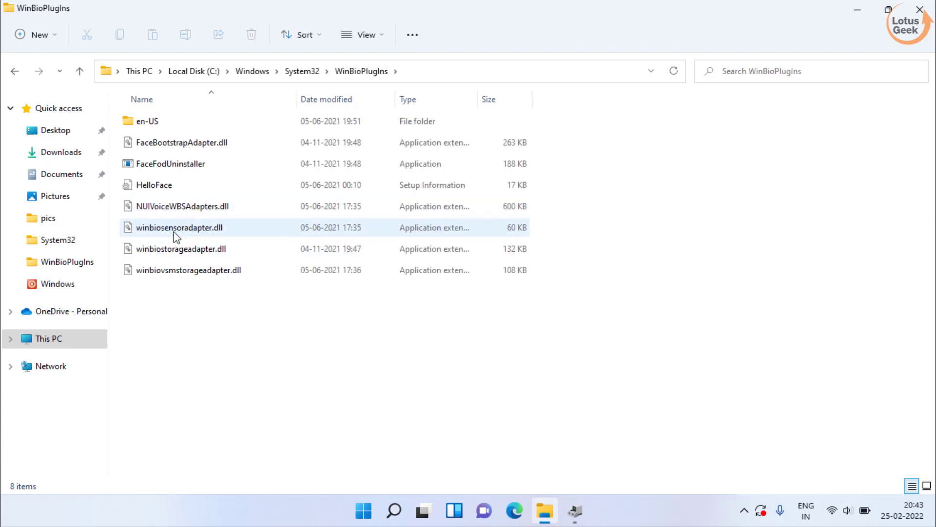
- Install HelloFace via Show more options > Install, acknowledge the success message, and close File Explorer
{"action": "left_click", "coordinate": [175, 187]}
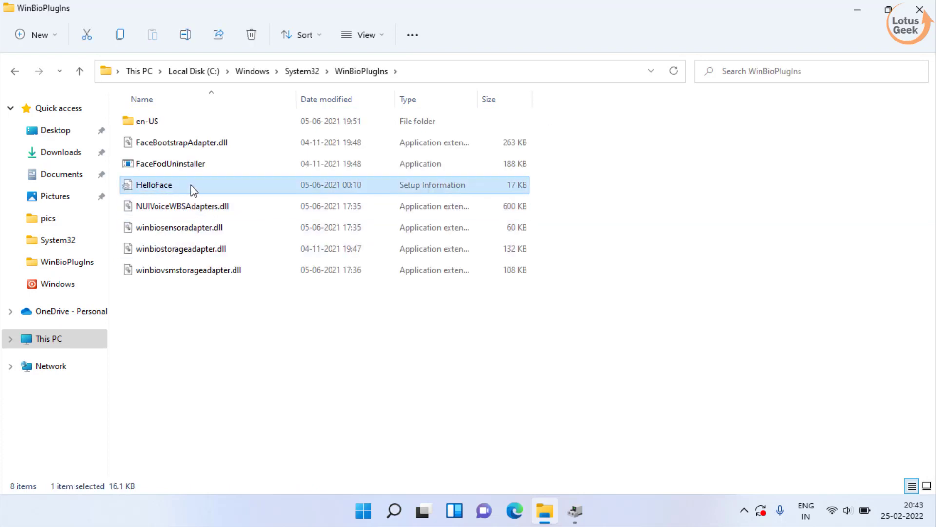
{"action": "right_click", "coordinate": [157, 184]}
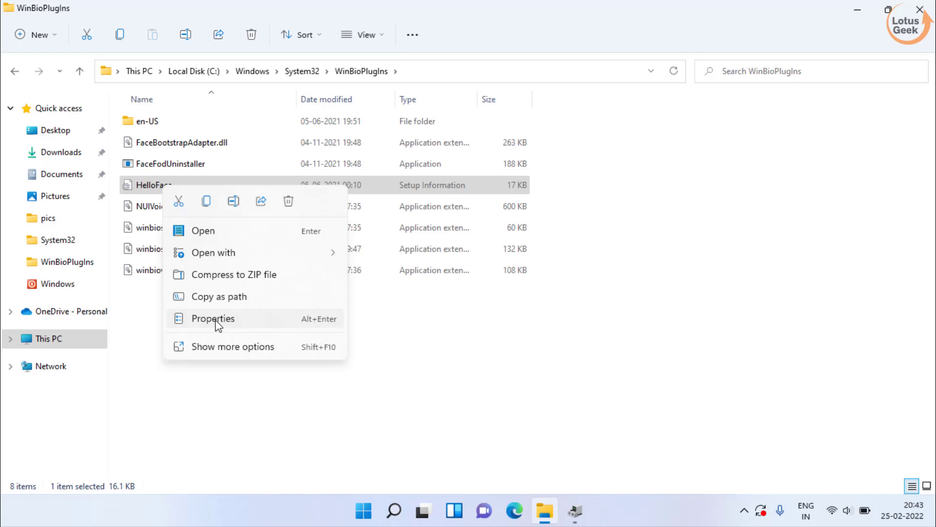
{"action": "left_click", "coordinate": [217, 347]}
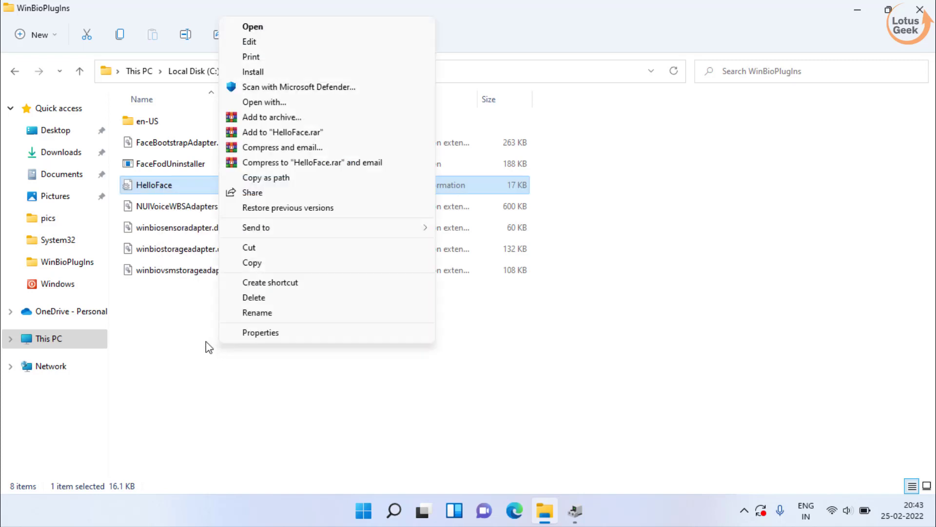
{"action": "left_click", "coordinate": [259, 74]}
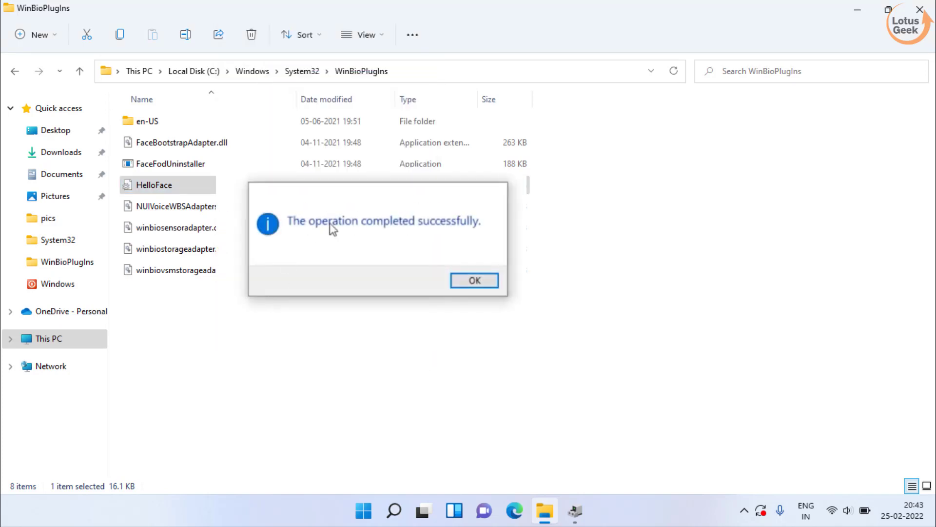
{"action": "left_click", "coordinate": [474, 282]}
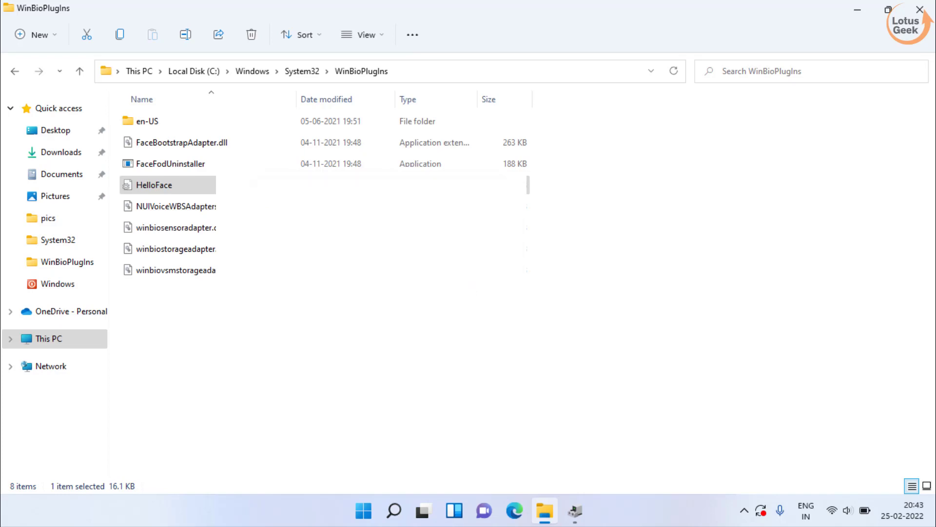
{"action": "left_click", "coordinate": [918, 12]}
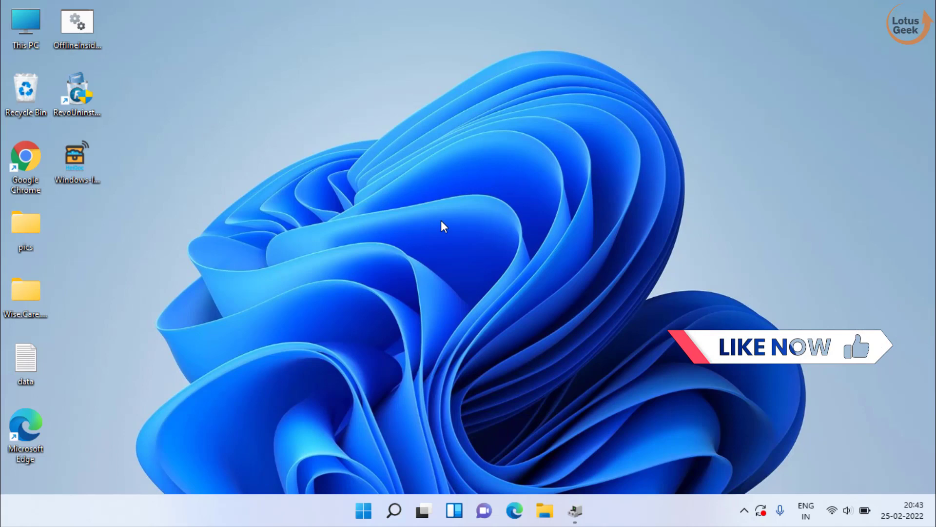
- Run an automatic driver search for Windows Hello Face Software Device; the best driver is already installed
{"action": "left_click", "coordinate": [576, 510]}
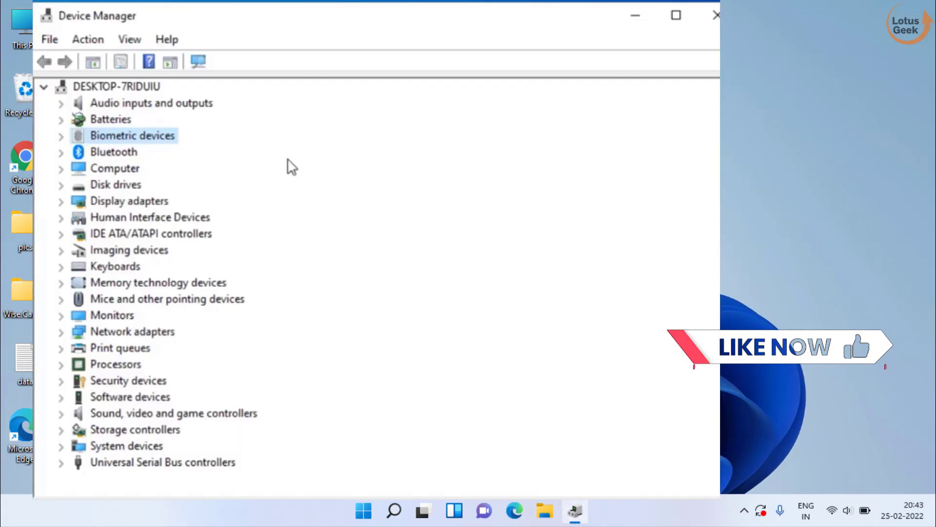
{"action": "left_click", "coordinate": [62, 136]}
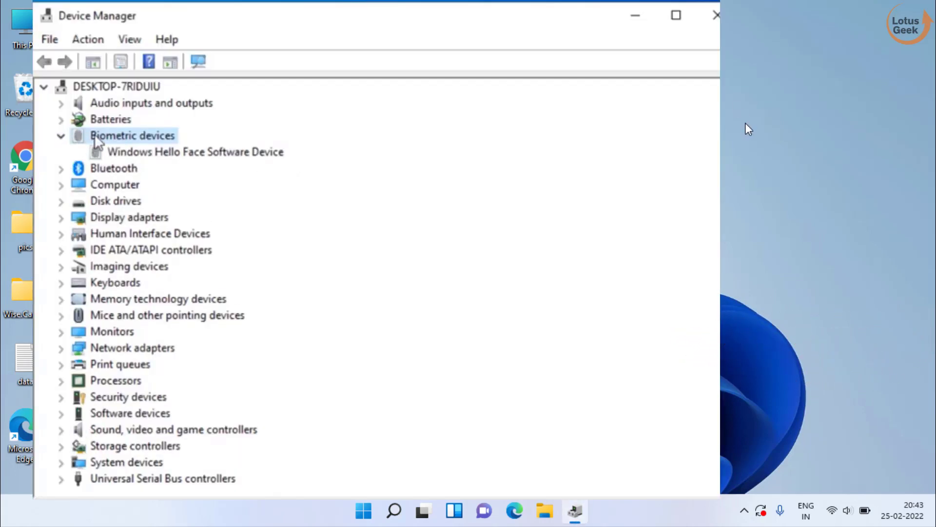
{"action": "right_click", "coordinate": [154, 152]}
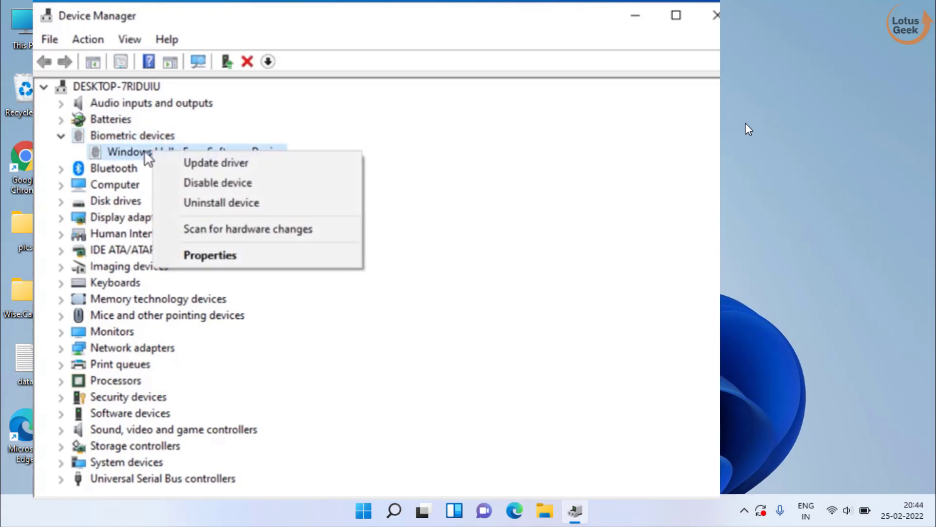
{"action": "left_click", "coordinate": [245, 166]}
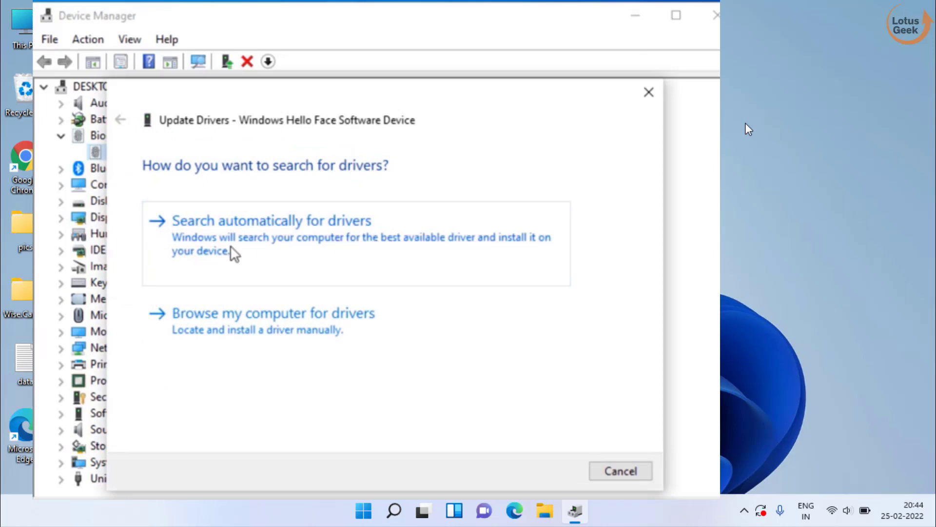
{"action": "left_click", "coordinate": [234, 253]}
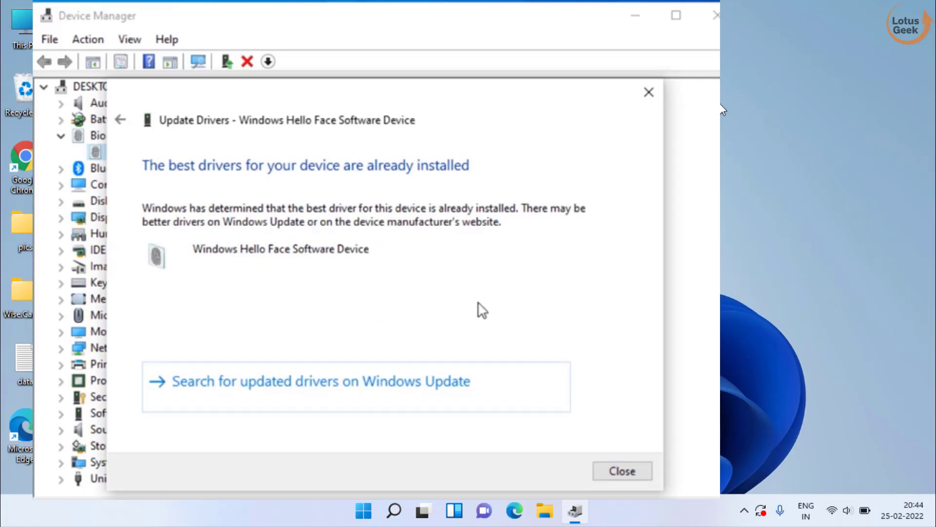
{"action": "left_click", "coordinate": [622, 471]}
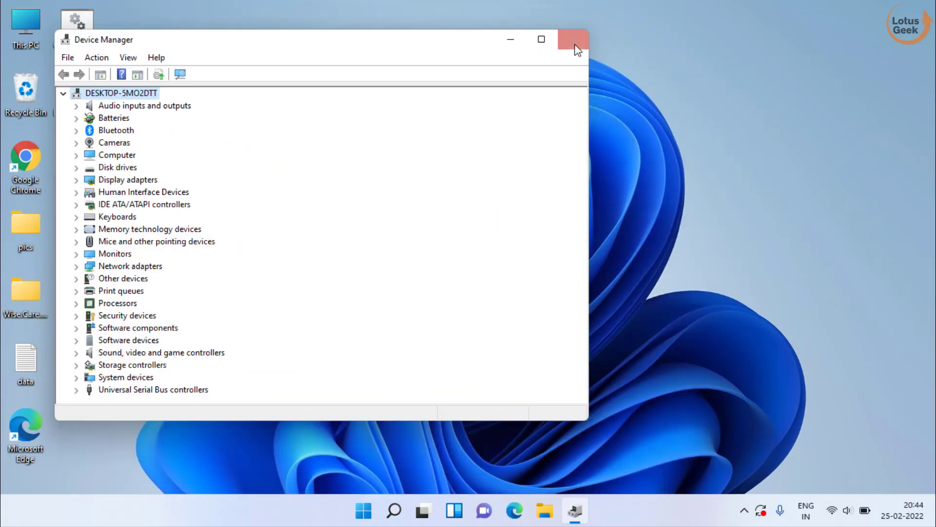
- Close Device Manager and open Settings' Apps > Optional features page
{"action": "left_click", "coordinate": [566, 38]}
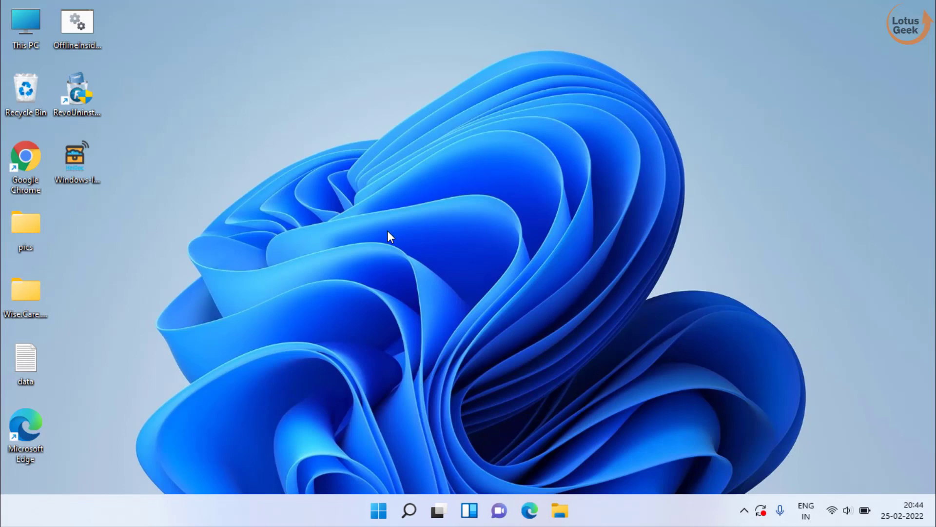
{"action": "key", "text": "super+i"}
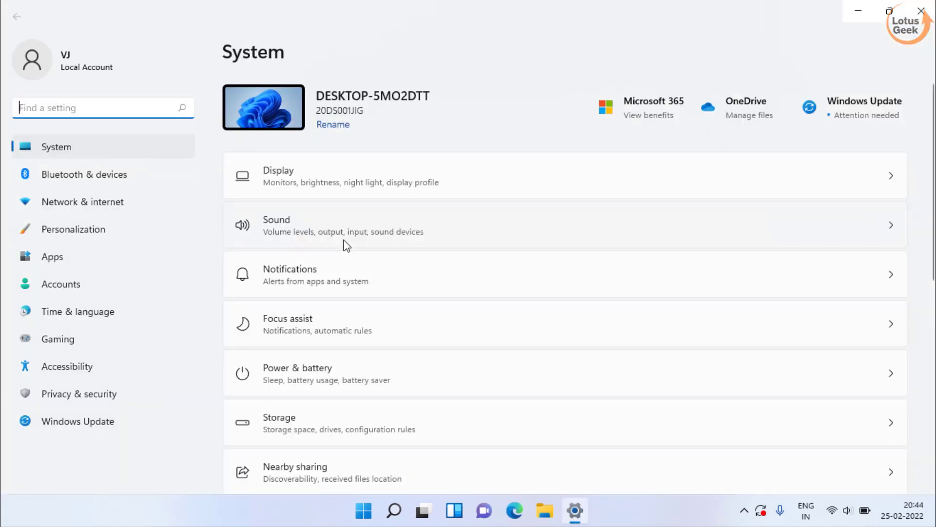
{"action": "left_click", "coordinate": [62, 256]}
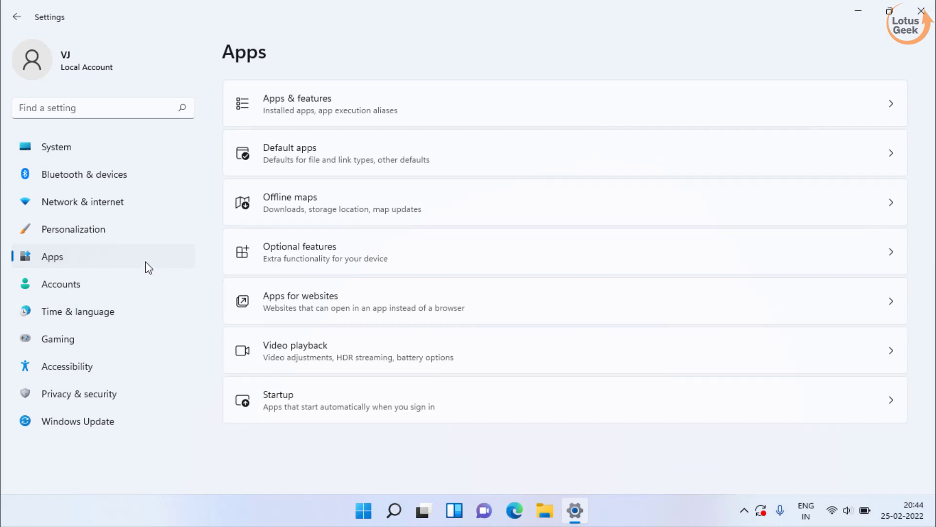
{"action": "left_click", "coordinate": [359, 258]}
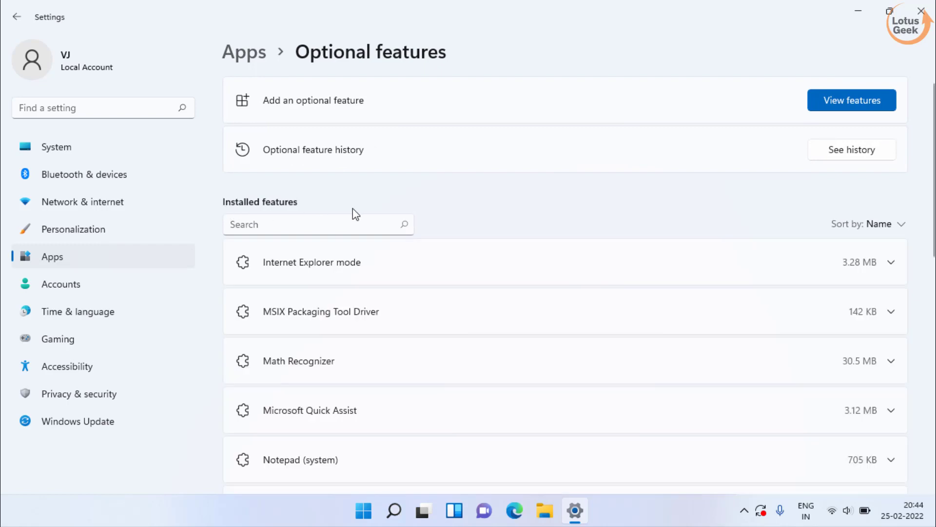
- Search installed features for 'face' and uninstall Windows Hello Face
{"action": "left_click", "coordinate": [315, 225]}
{"action": "type", "text": "face"}
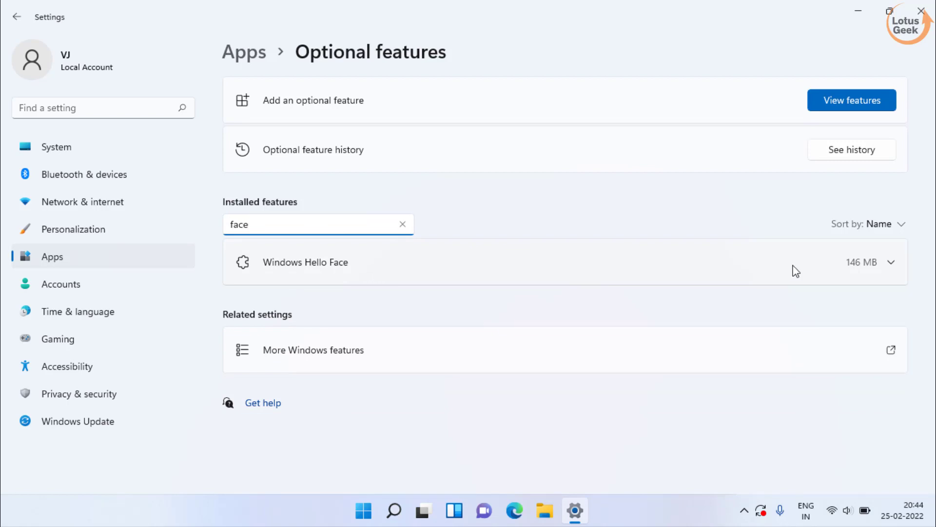
{"action": "left_click", "coordinate": [886, 269]}
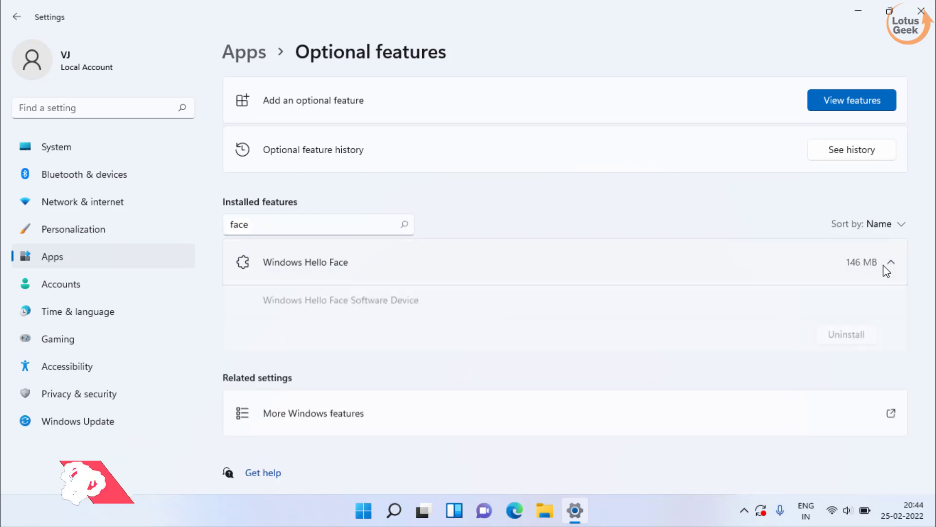
{"action": "left_click", "coordinate": [847, 339]}
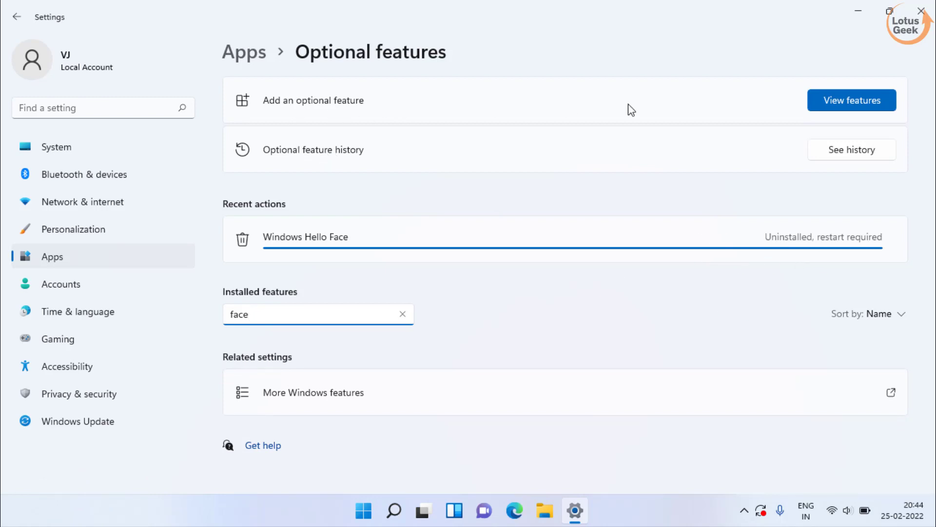
- Search optional features for 'face' and install Windows Hello Face
{"action": "left_click", "coordinate": [848, 105]}
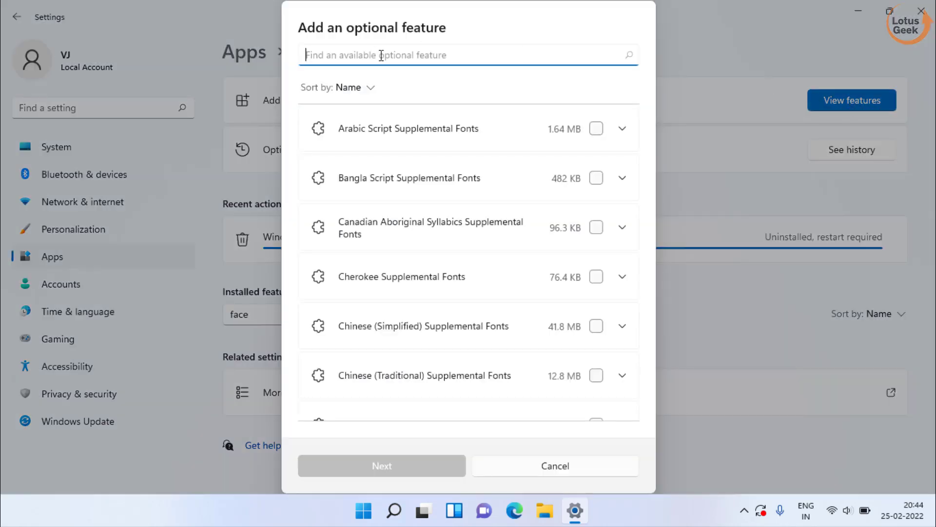
{"action": "type", "text": "face"}
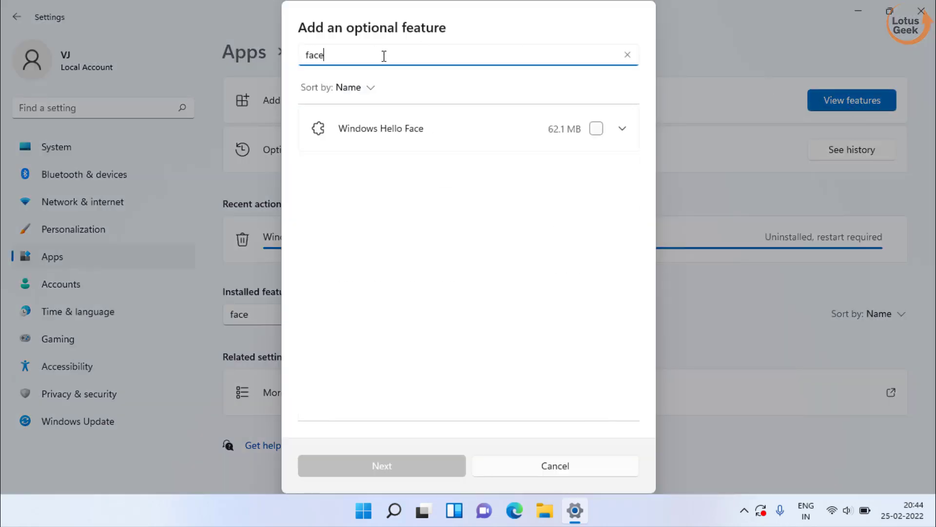
{"action": "left_click", "coordinate": [596, 130]}
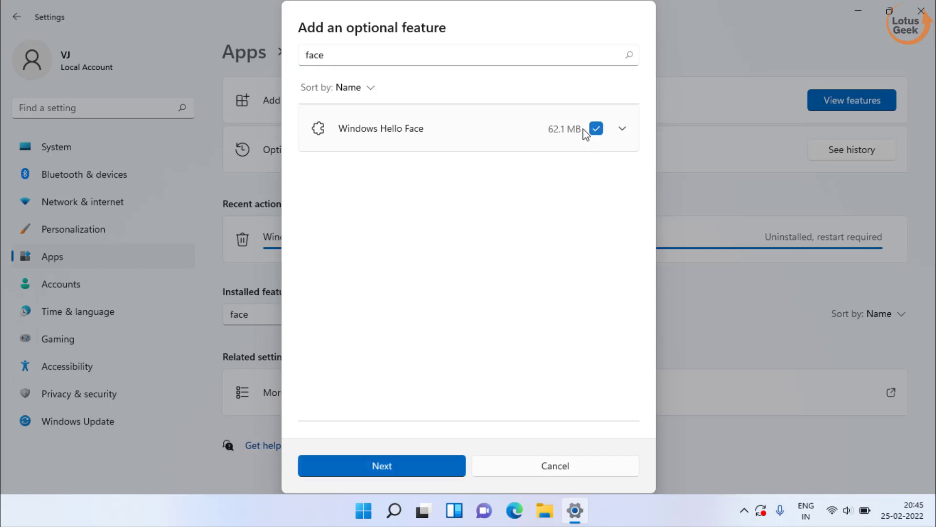
{"action": "left_click", "coordinate": [389, 472]}
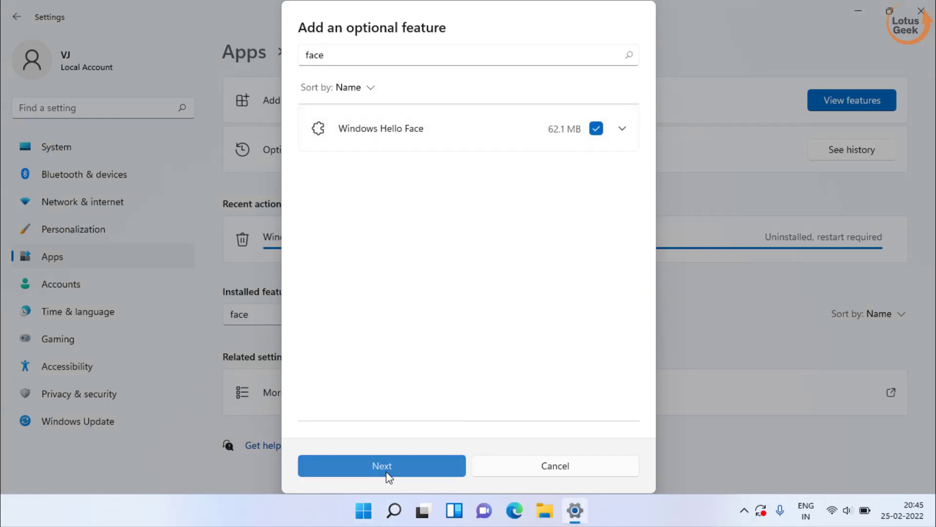
{"action": "left_click", "coordinate": [404, 467]}
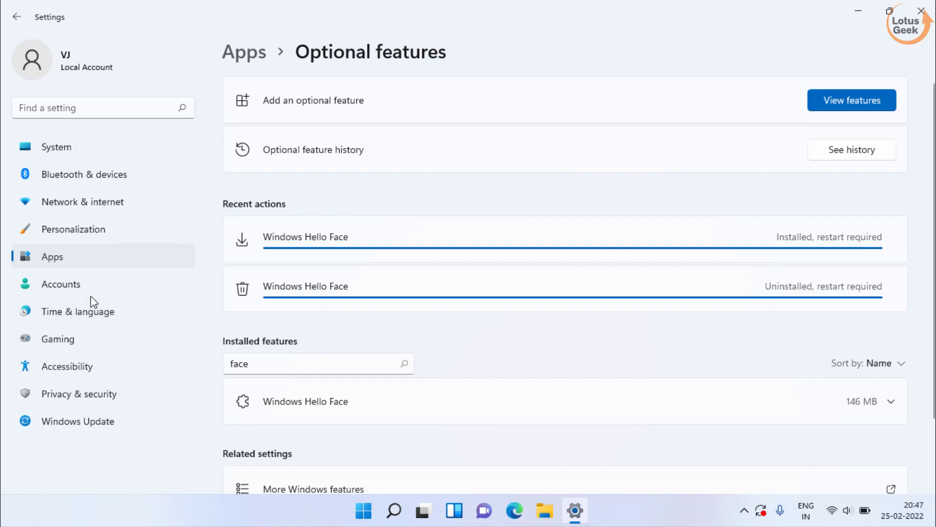
- Confirm that Accounts > Your info shows a Local Account
{"action": "left_click", "coordinate": [63, 288]}
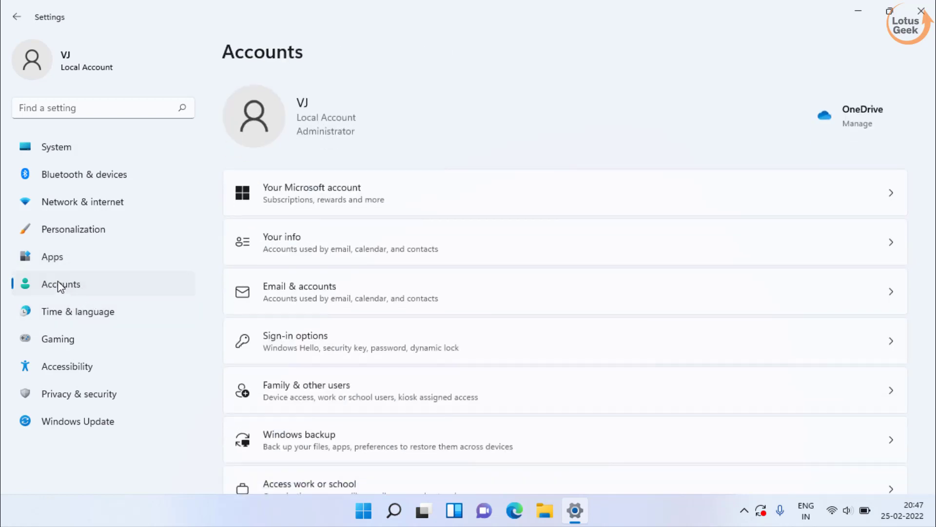
{"action": "left_click", "coordinate": [417, 246]}
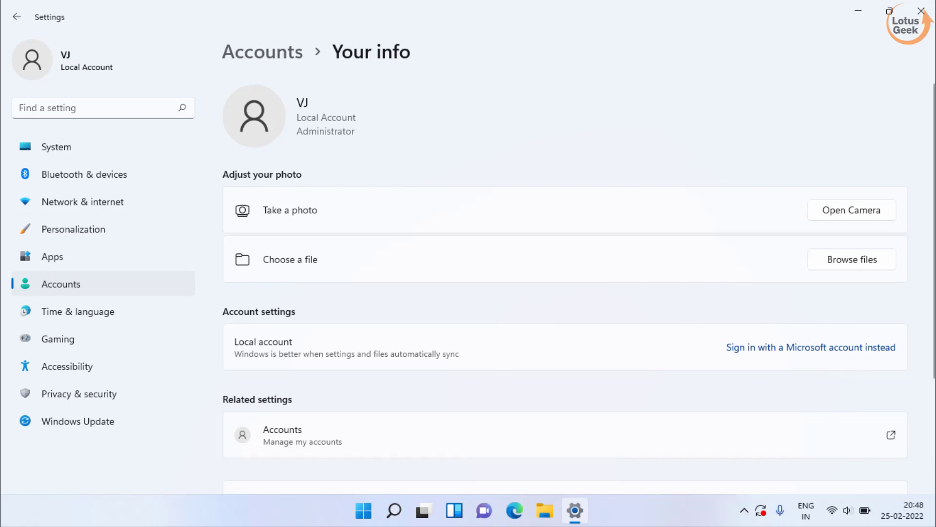
{"action": "key", "text": "super+space"}
- Close Settings and bring up the Run dialog with 'regedit' entered
{"action": "left_click", "coordinate": [932, 2]}
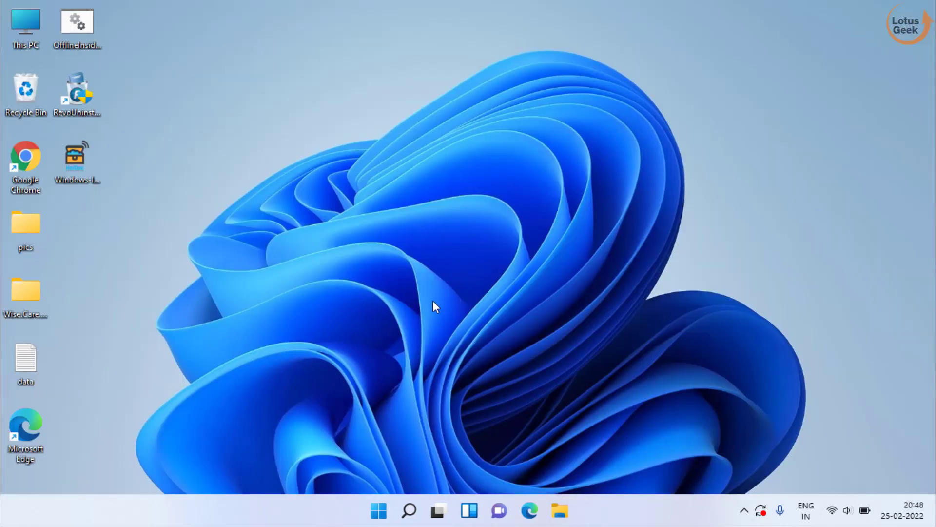
{"action": "left_click", "coordinate": [378, 510]}
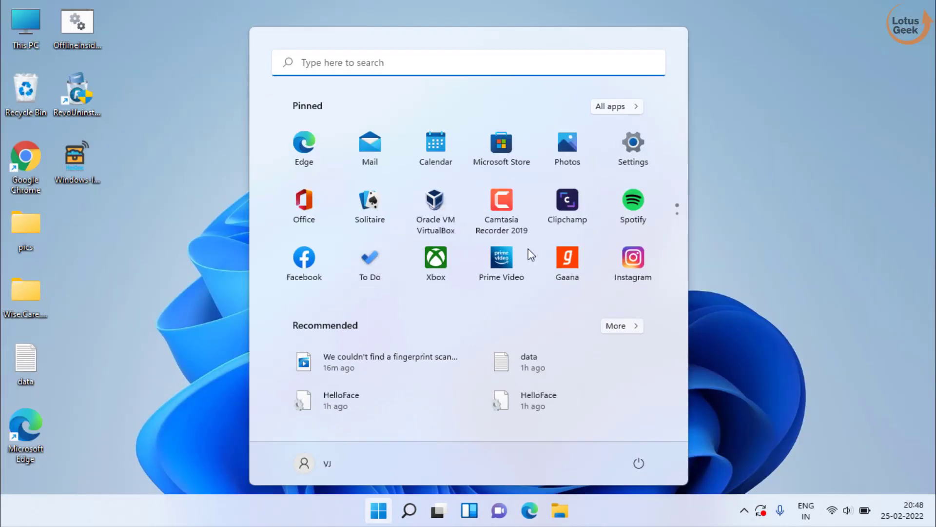
{"action": "type", "text": "run"}
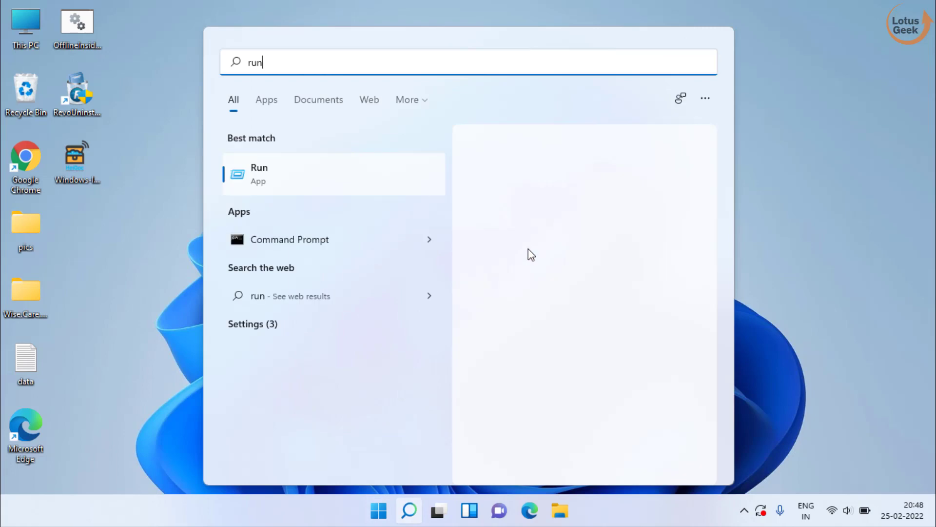
{"action": "key", "text": "Return"}
{"action": "type", "text": "regedit"}
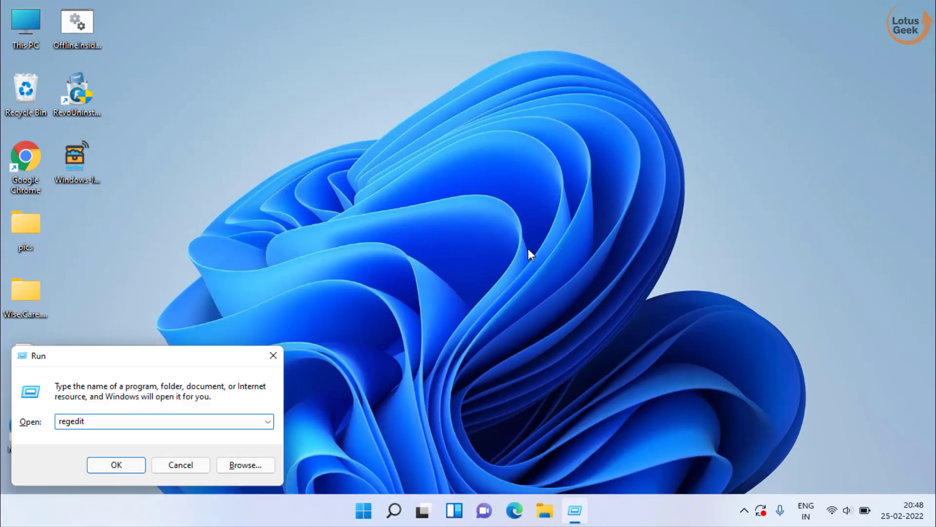
- Launch Registry Editor and go to HKEY_LOCAL_MACHINE\SOFTWARE\Policies\Microsoft\Windows\System
{"action": "key", "text": "Return"}
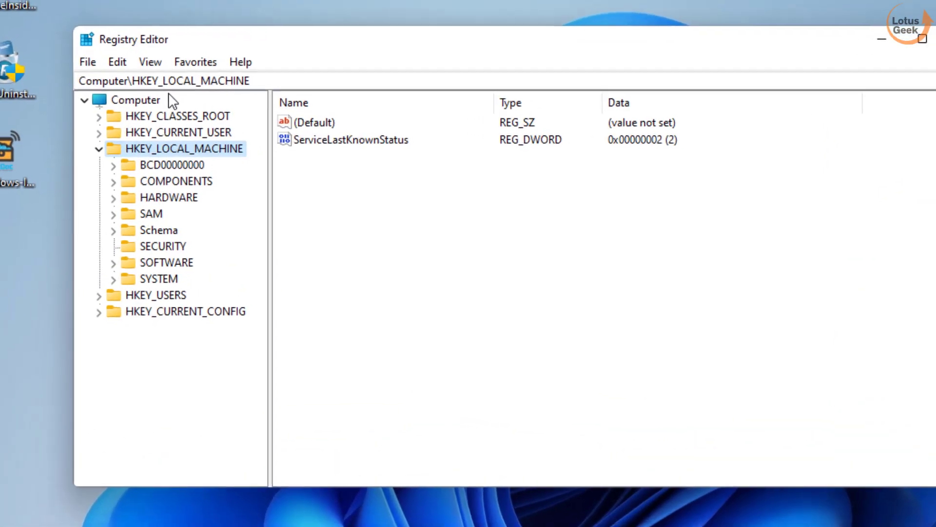
{"action": "left_click", "coordinate": [286, 81]}
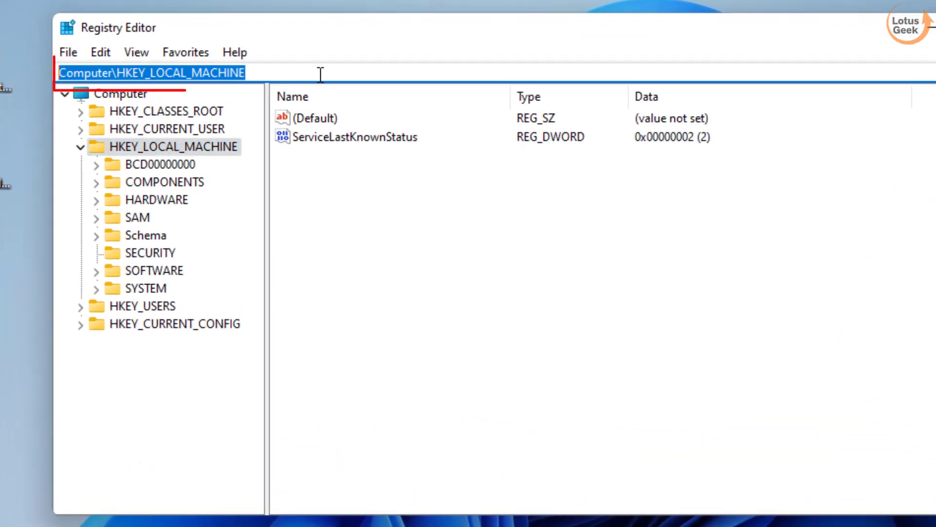
{"action": "key", "text": "ctrl+v"}
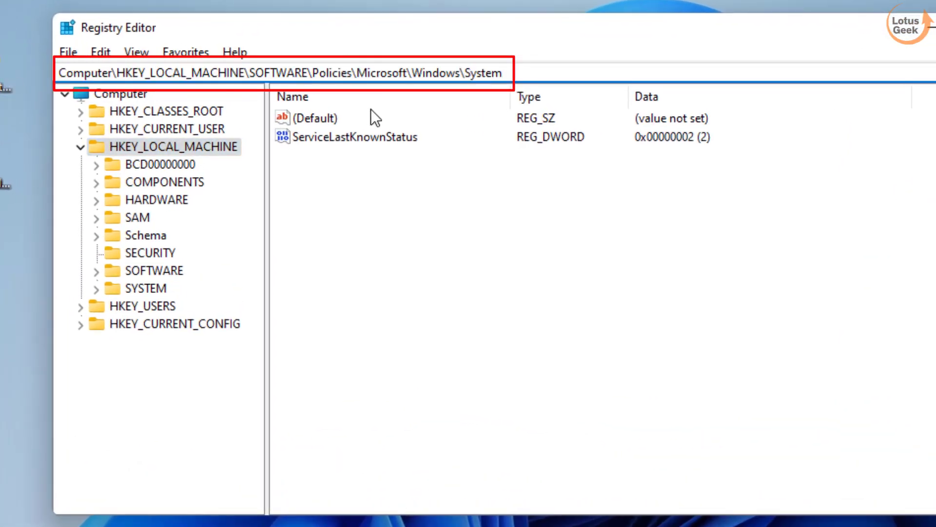
{"action": "key", "text": "Return"}
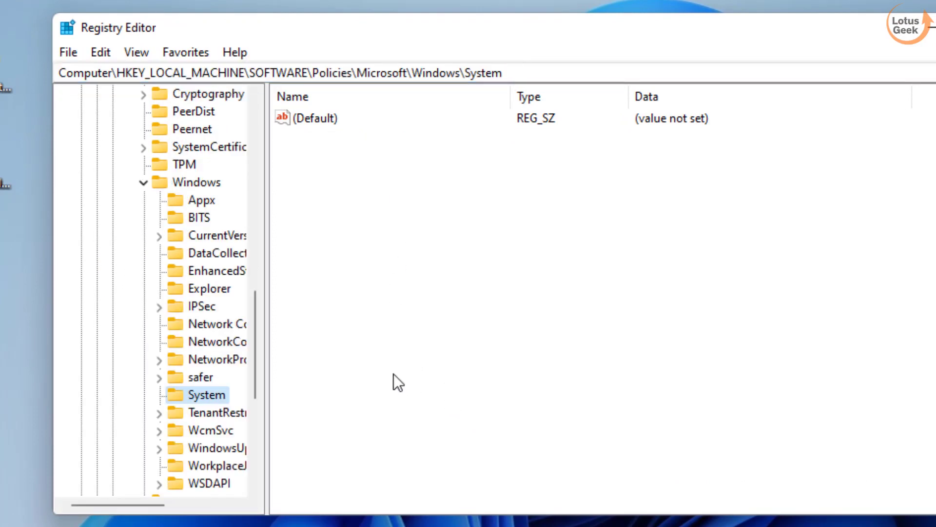
- Create a new DWORD (32-bit) value named AllowdomainPINLOGon in the System key
{"action": "right_click", "coordinate": [386, 215]}
{"action": "mouse_move", "coordinate": [451, 222]}
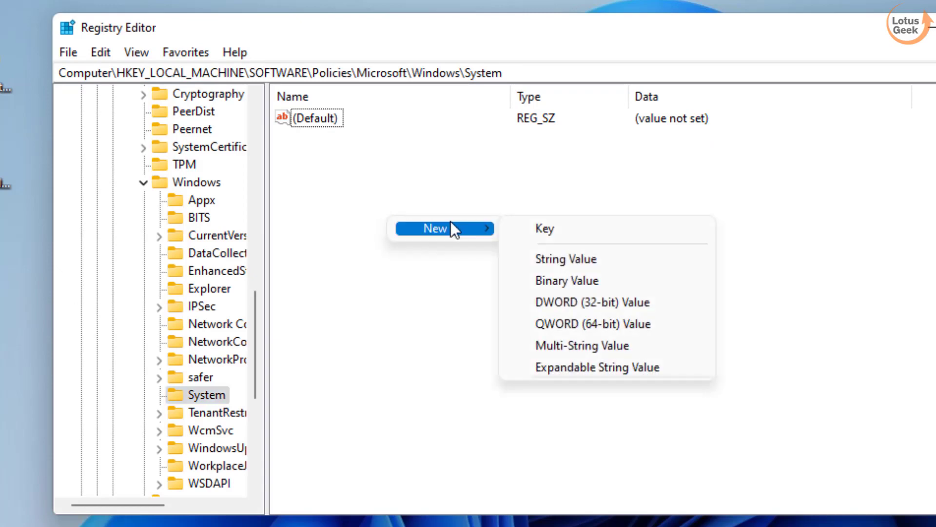
{"action": "left_click", "coordinate": [613, 308]}
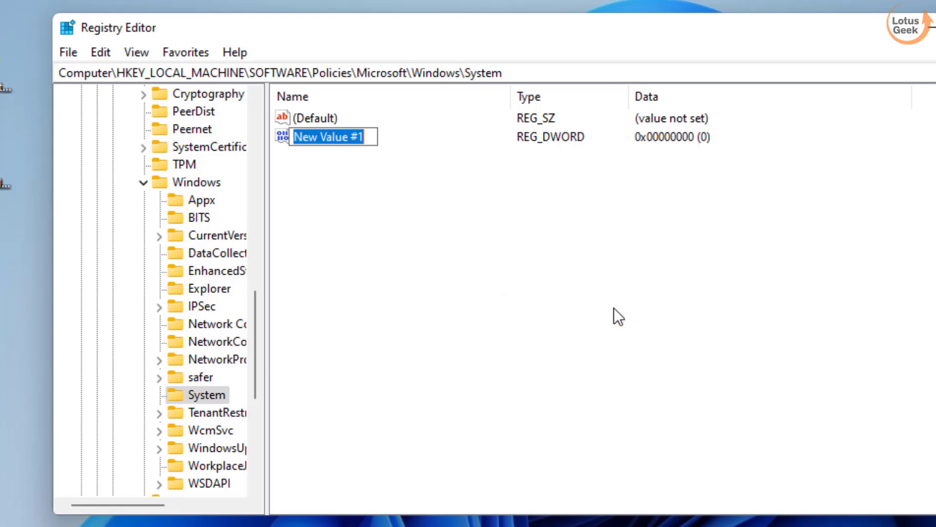
{"action": "type", "text": "Allow"}
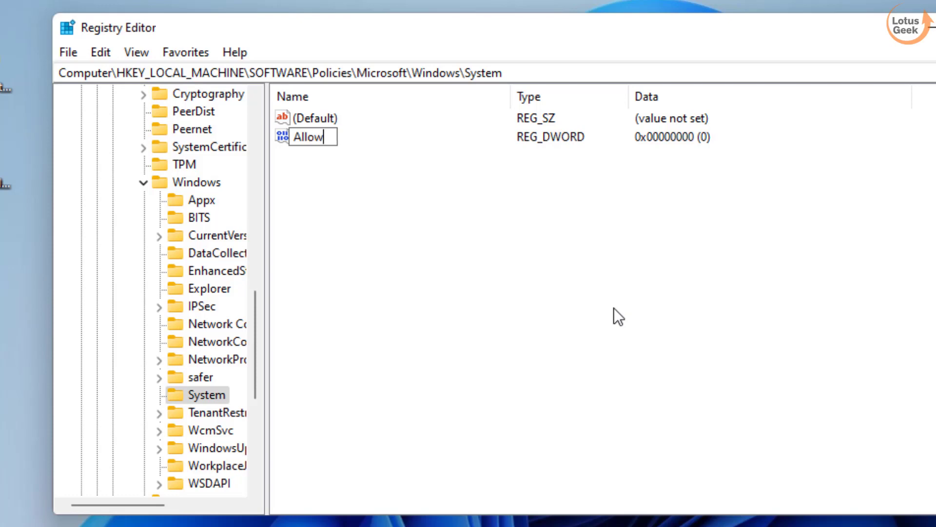
{"action": "type", "text": "domainPI"}
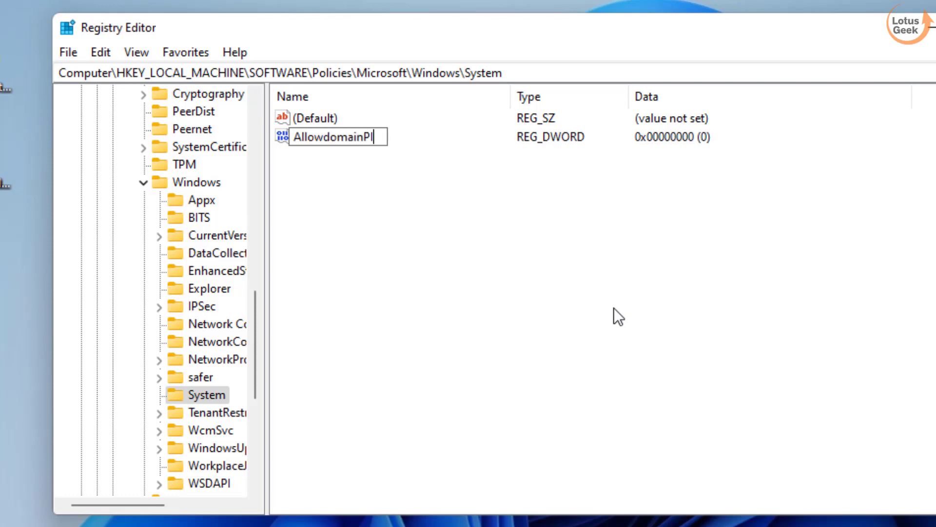
{"action": "type", "text": "NLOG"}
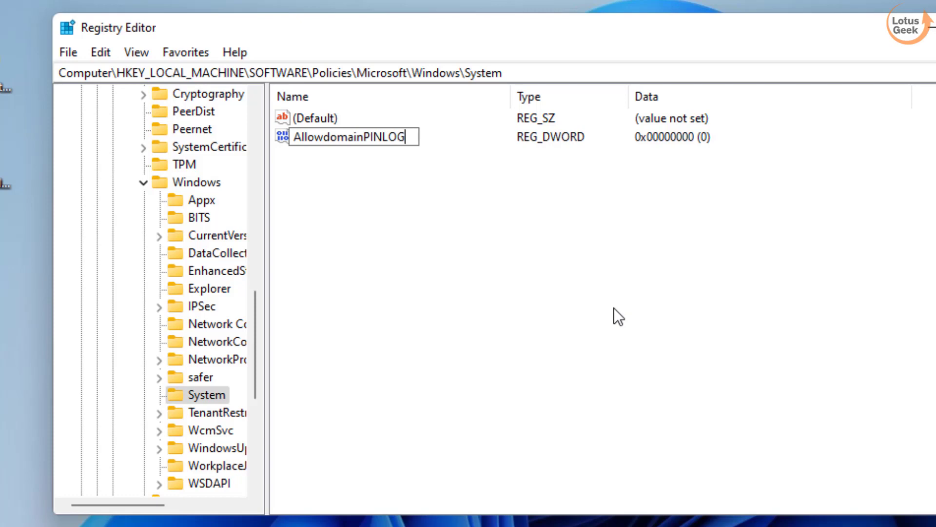
{"action": "type", "text": "on"}
{"action": "key", "text": "Return"}
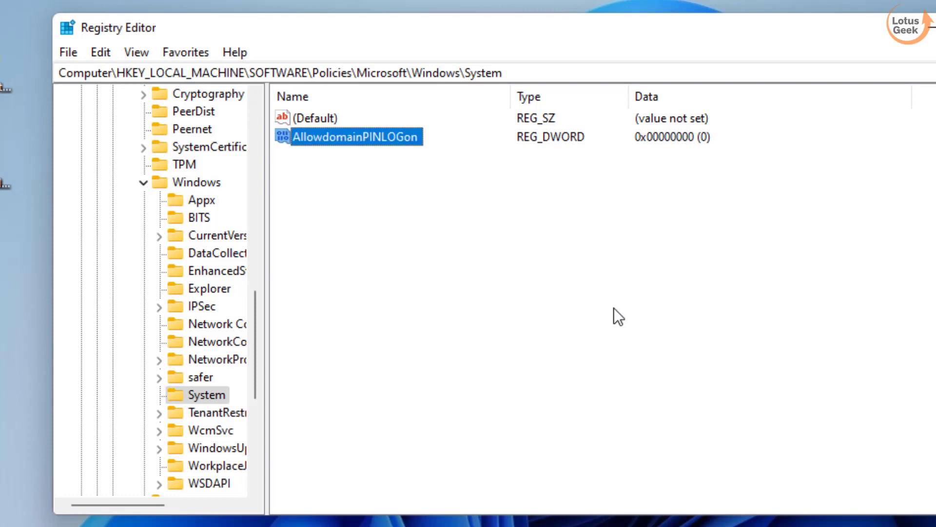
- Set AllowdomainPINLOGon's value data to 1 and close Registry Editor
{"action": "key", "text": "Return"}
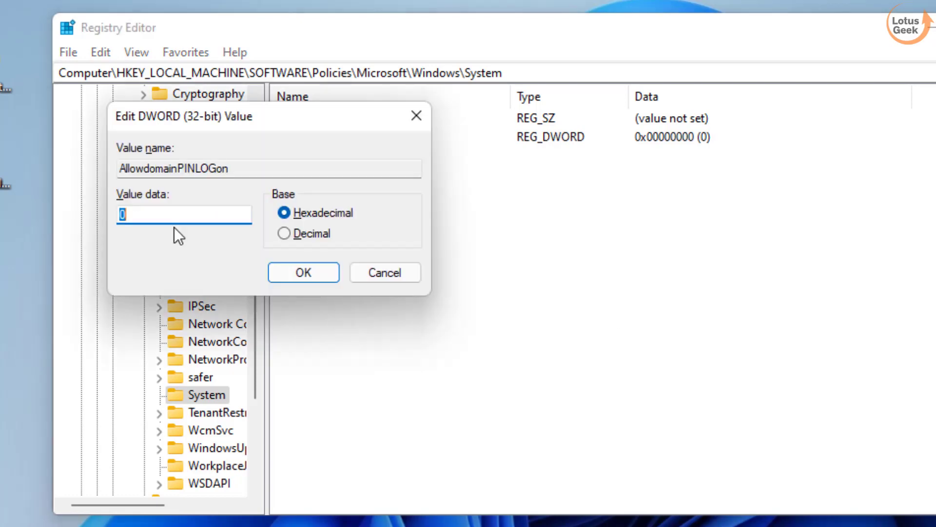
{"action": "type", "text": "1"}
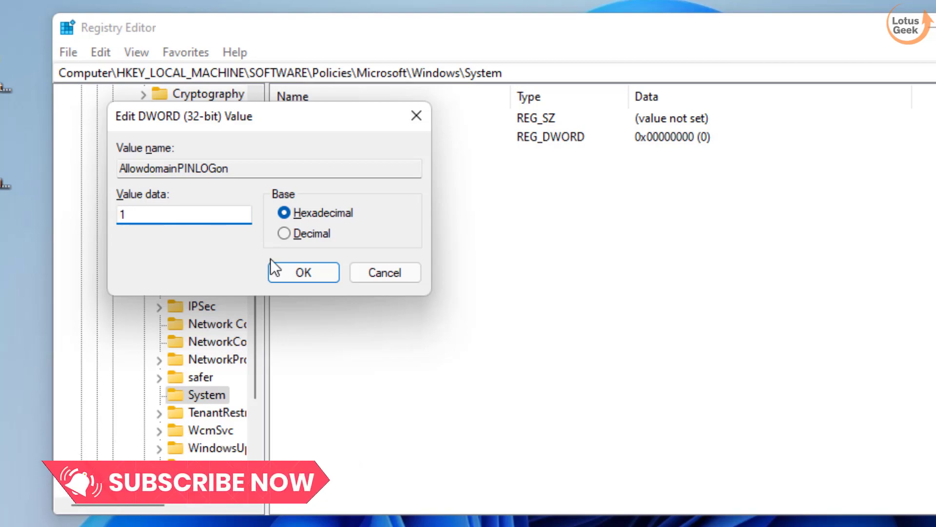
{"action": "left_click", "coordinate": [292, 272]}
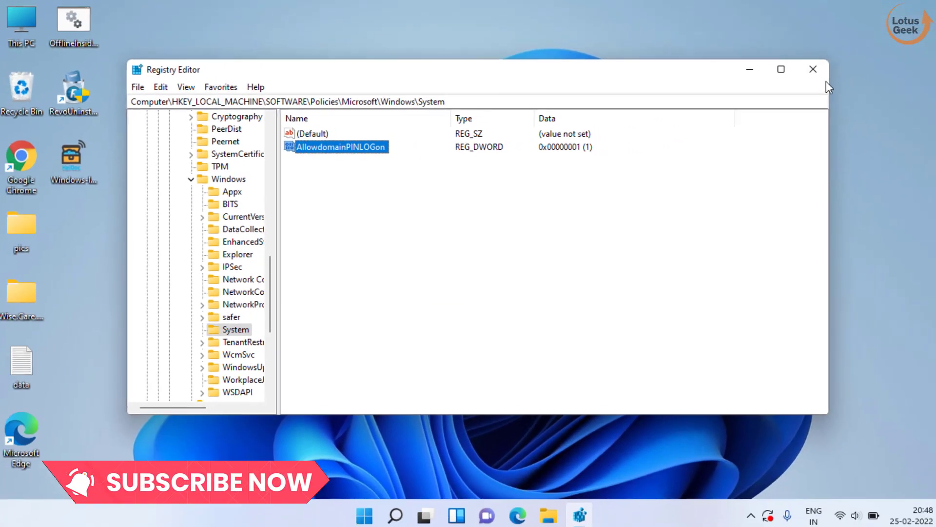
{"action": "left_click", "coordinate": [812, 69]}
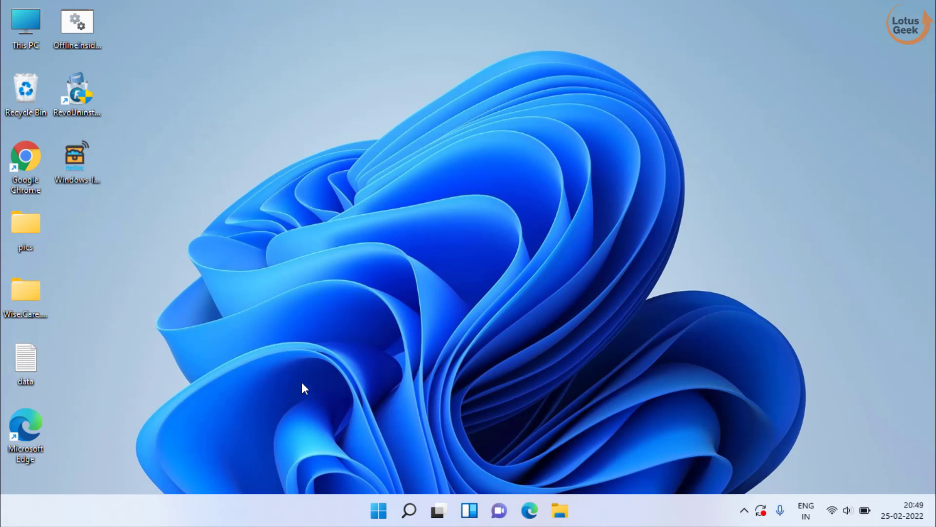
- Search the Start menu for 'control' and open Control Panel
{"action": "left_click", "coordinate": [367, 524]}
{"action": "type", "text": "c"}
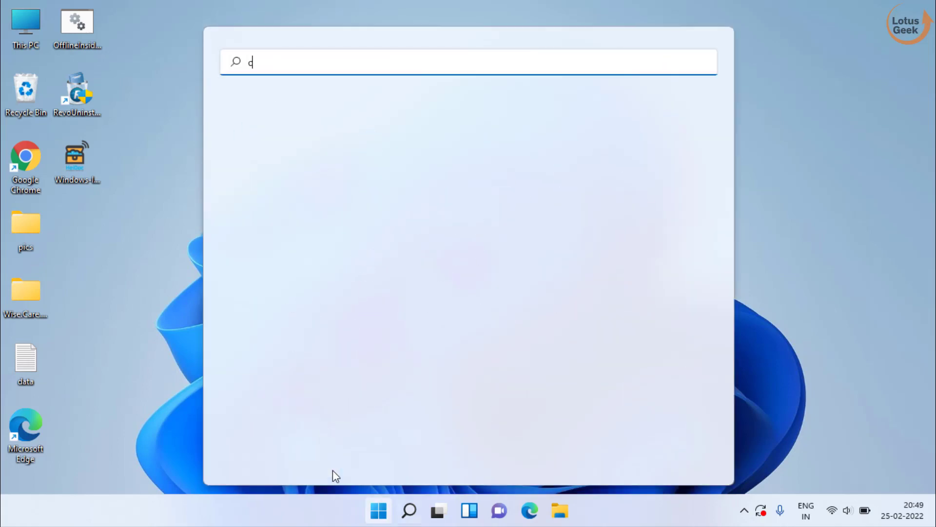
{"action": "type", "text": "ontrol"}
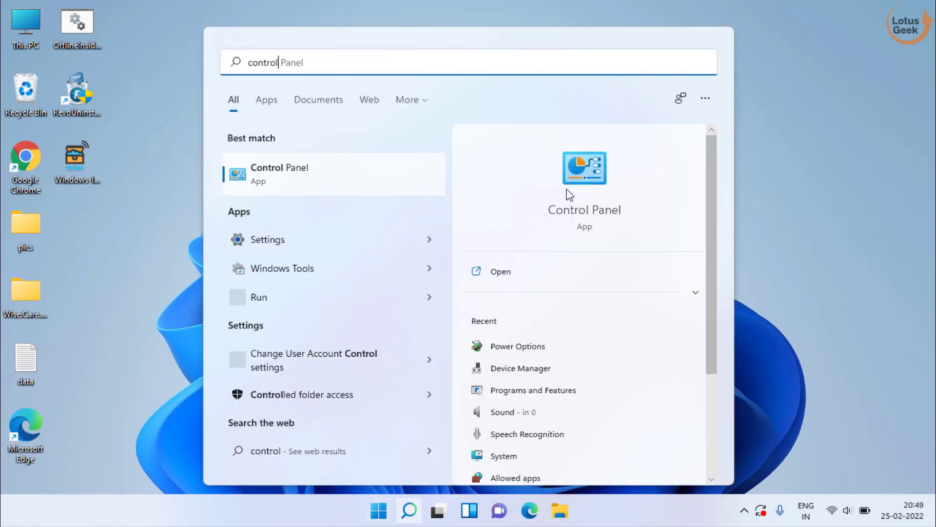
{"action": "key", "text": "Return"}
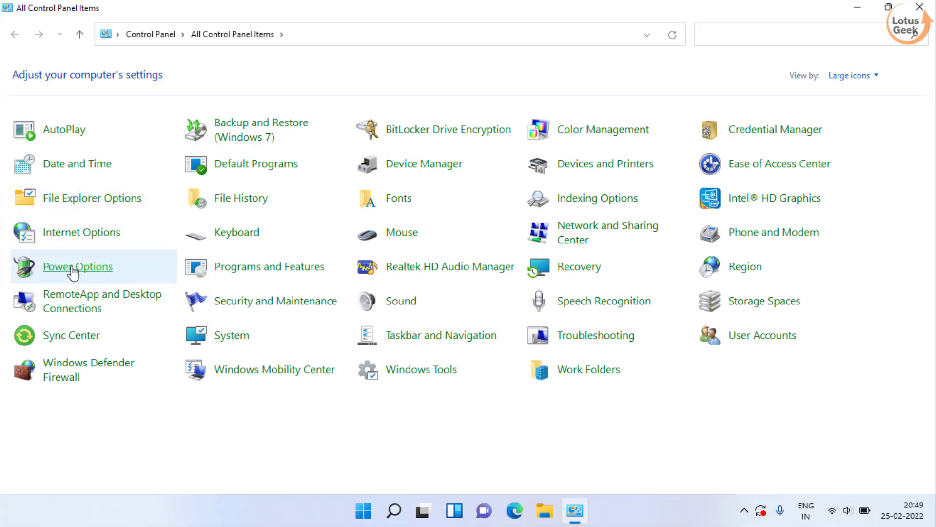
- Turn off fast startup in Power Options, save the change, and minimize the window
{"action": "left_click", "coordinate": [72, 267]}
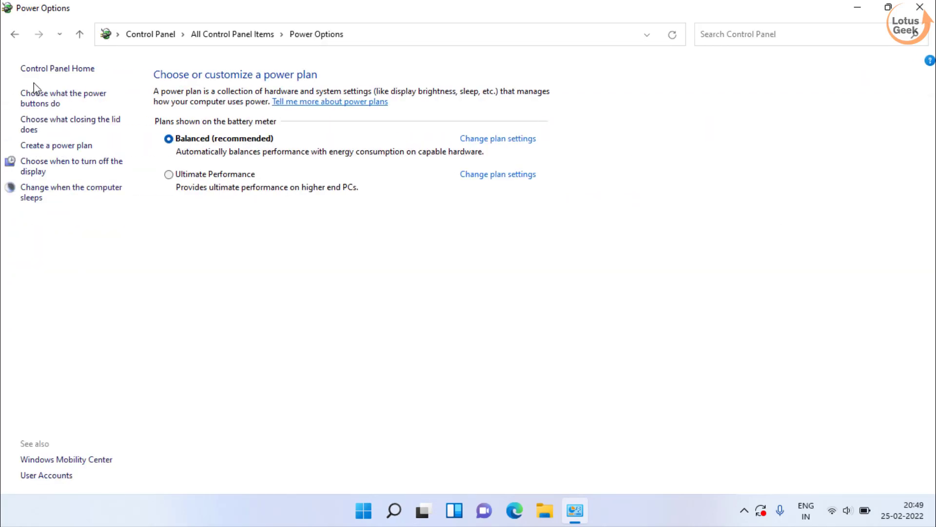
{"action": "left_click", "coordinate": [30, 103]}
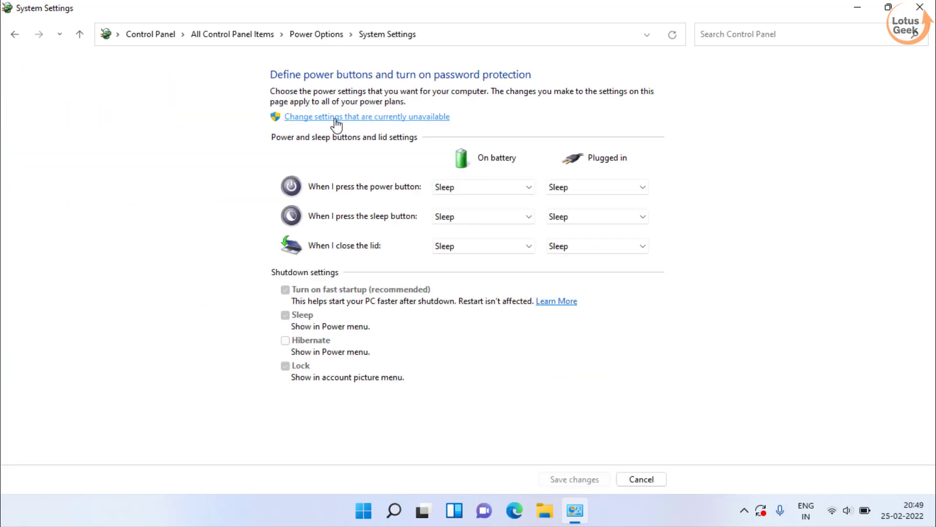
{"action": "left_click", "coordinate": [356, 117]}
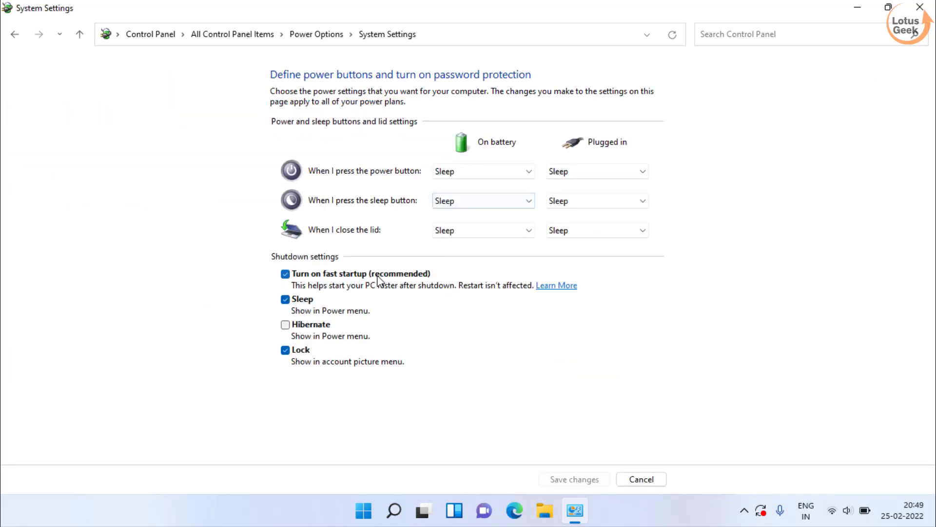
{"action": "left_click", "coordinate": [285, 274]}
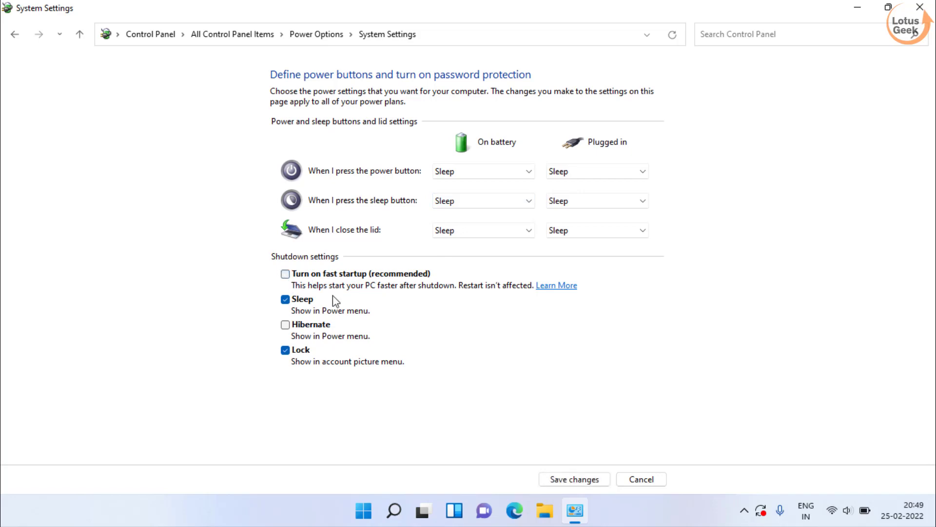
{"action": "left_click", "coordinate": [580, 479]}
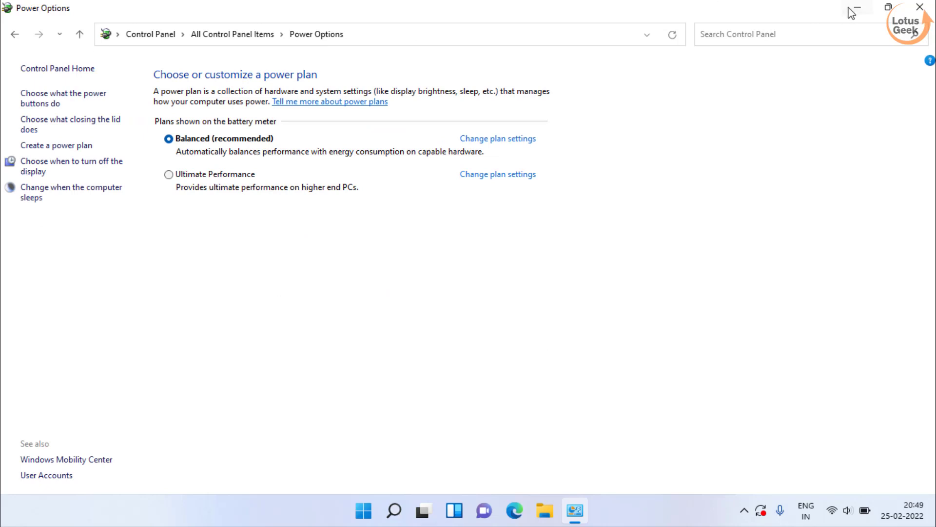
{"action": "left_click", "coordinate": [858, 8]}
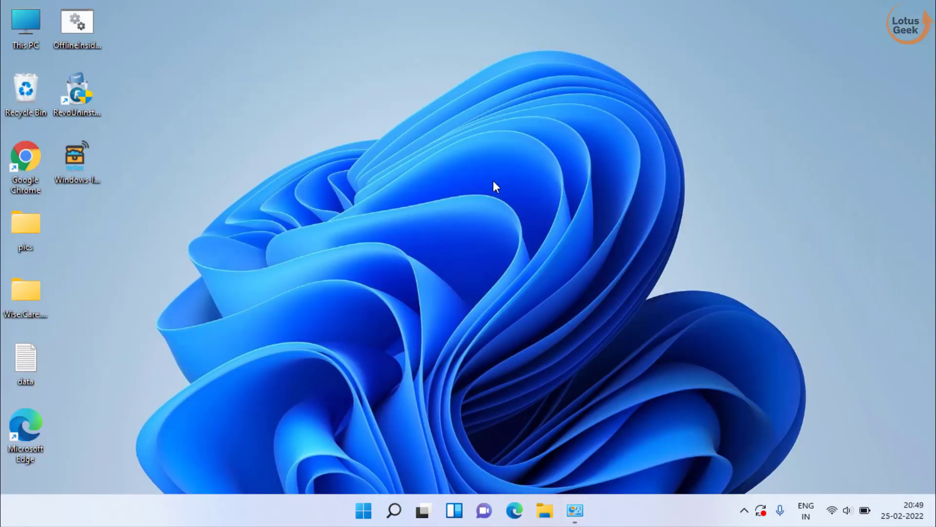
{"action": "key", "text": "super+i"}
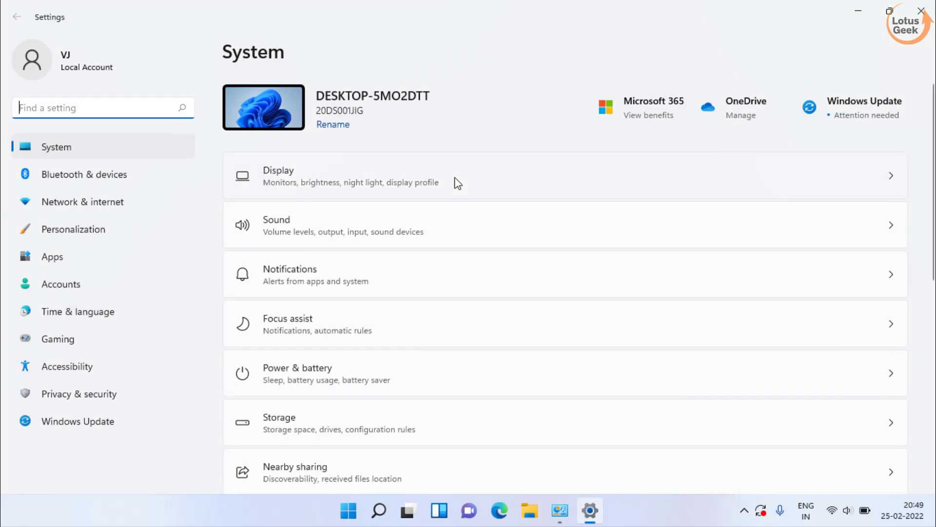
{"action": "left_click", "coordinate": [105, 428]}
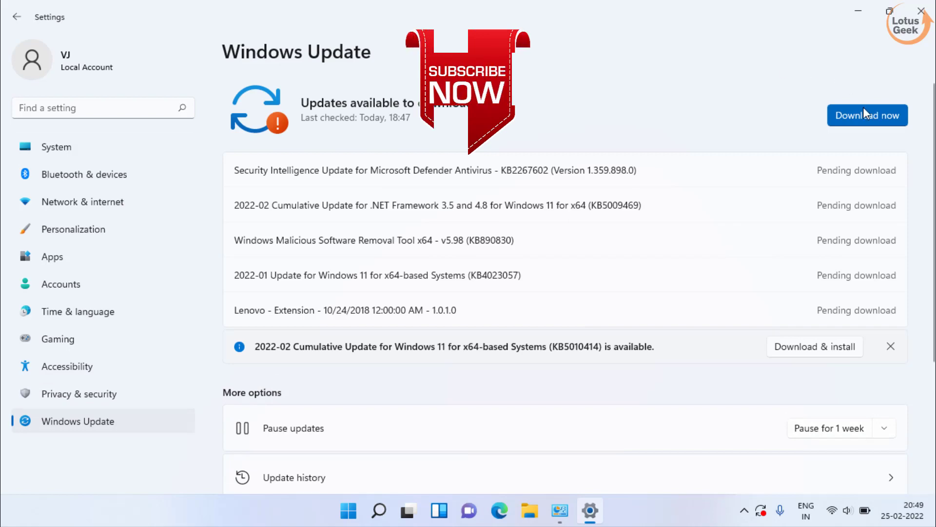
{"action": "left_click", "coordinate": [933, 14]}
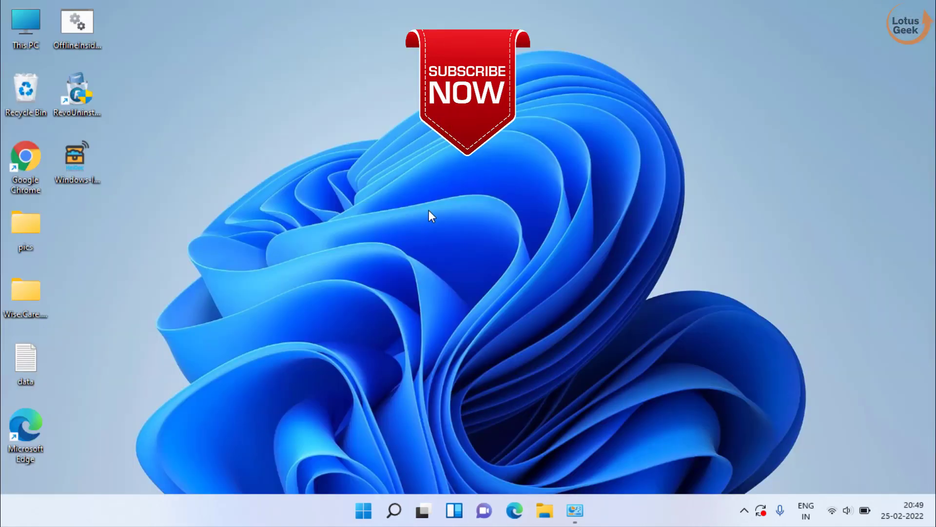